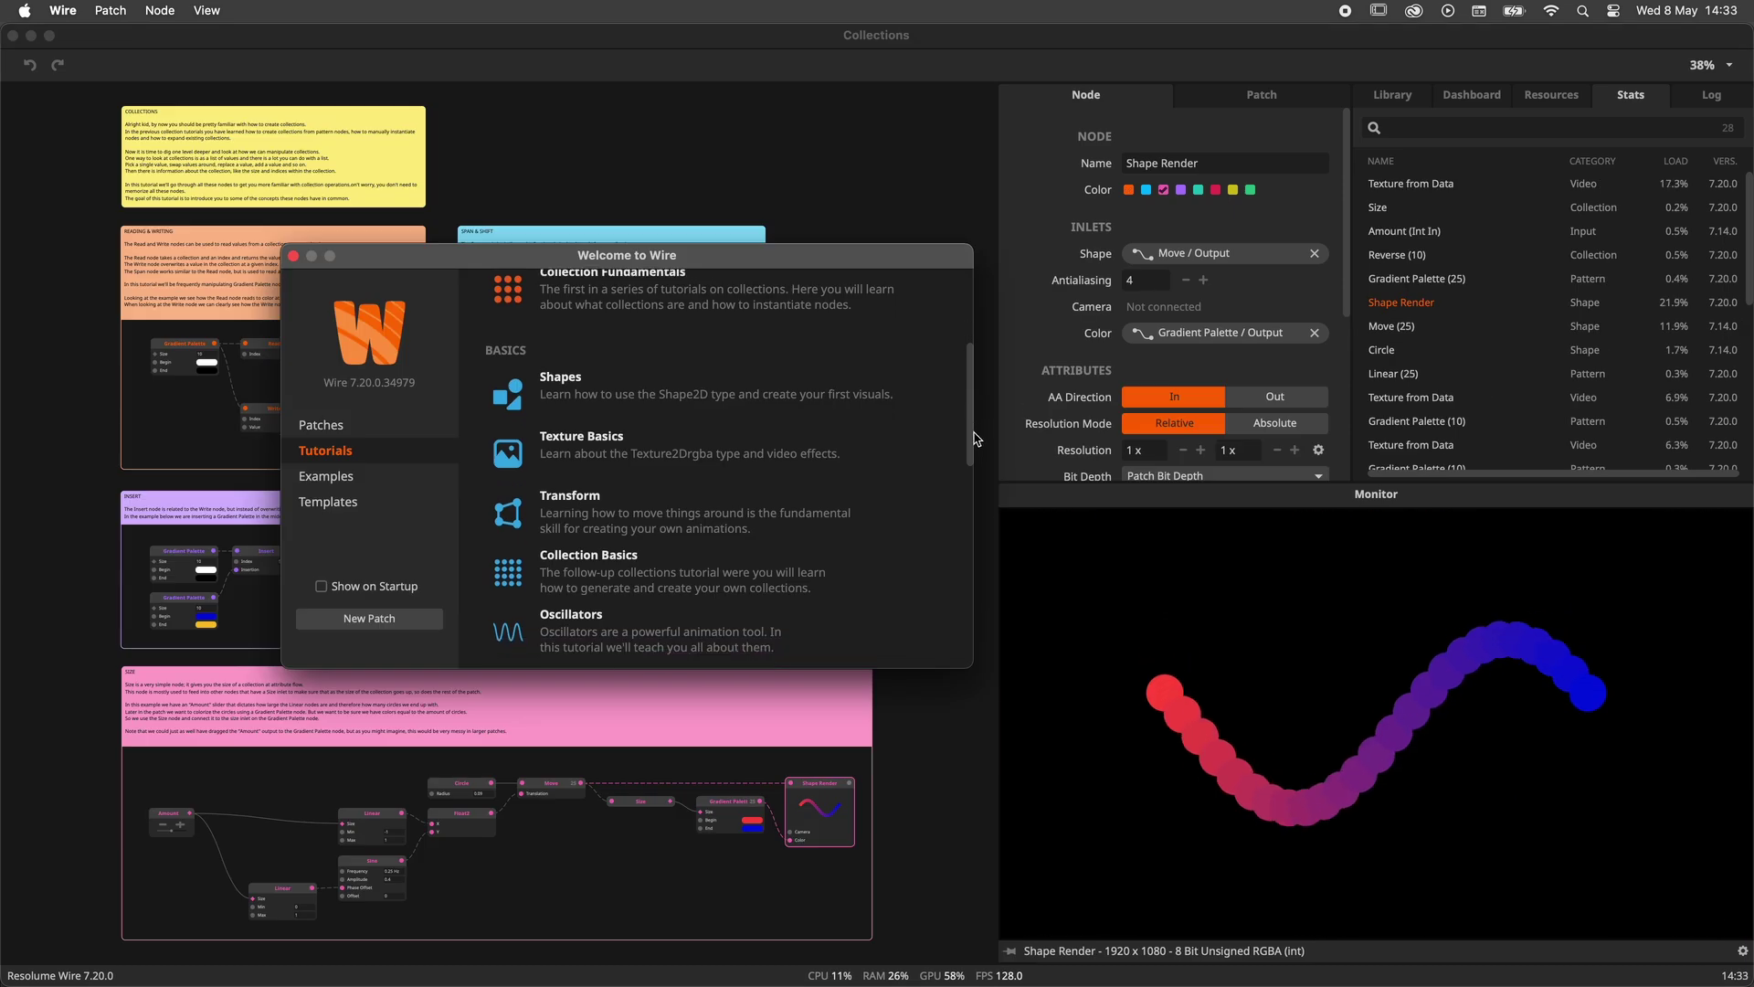
Trigger Decadance_06 on Layer 2 and Decadance_23 on Layer 1
scroll(974, 439, down, 5)
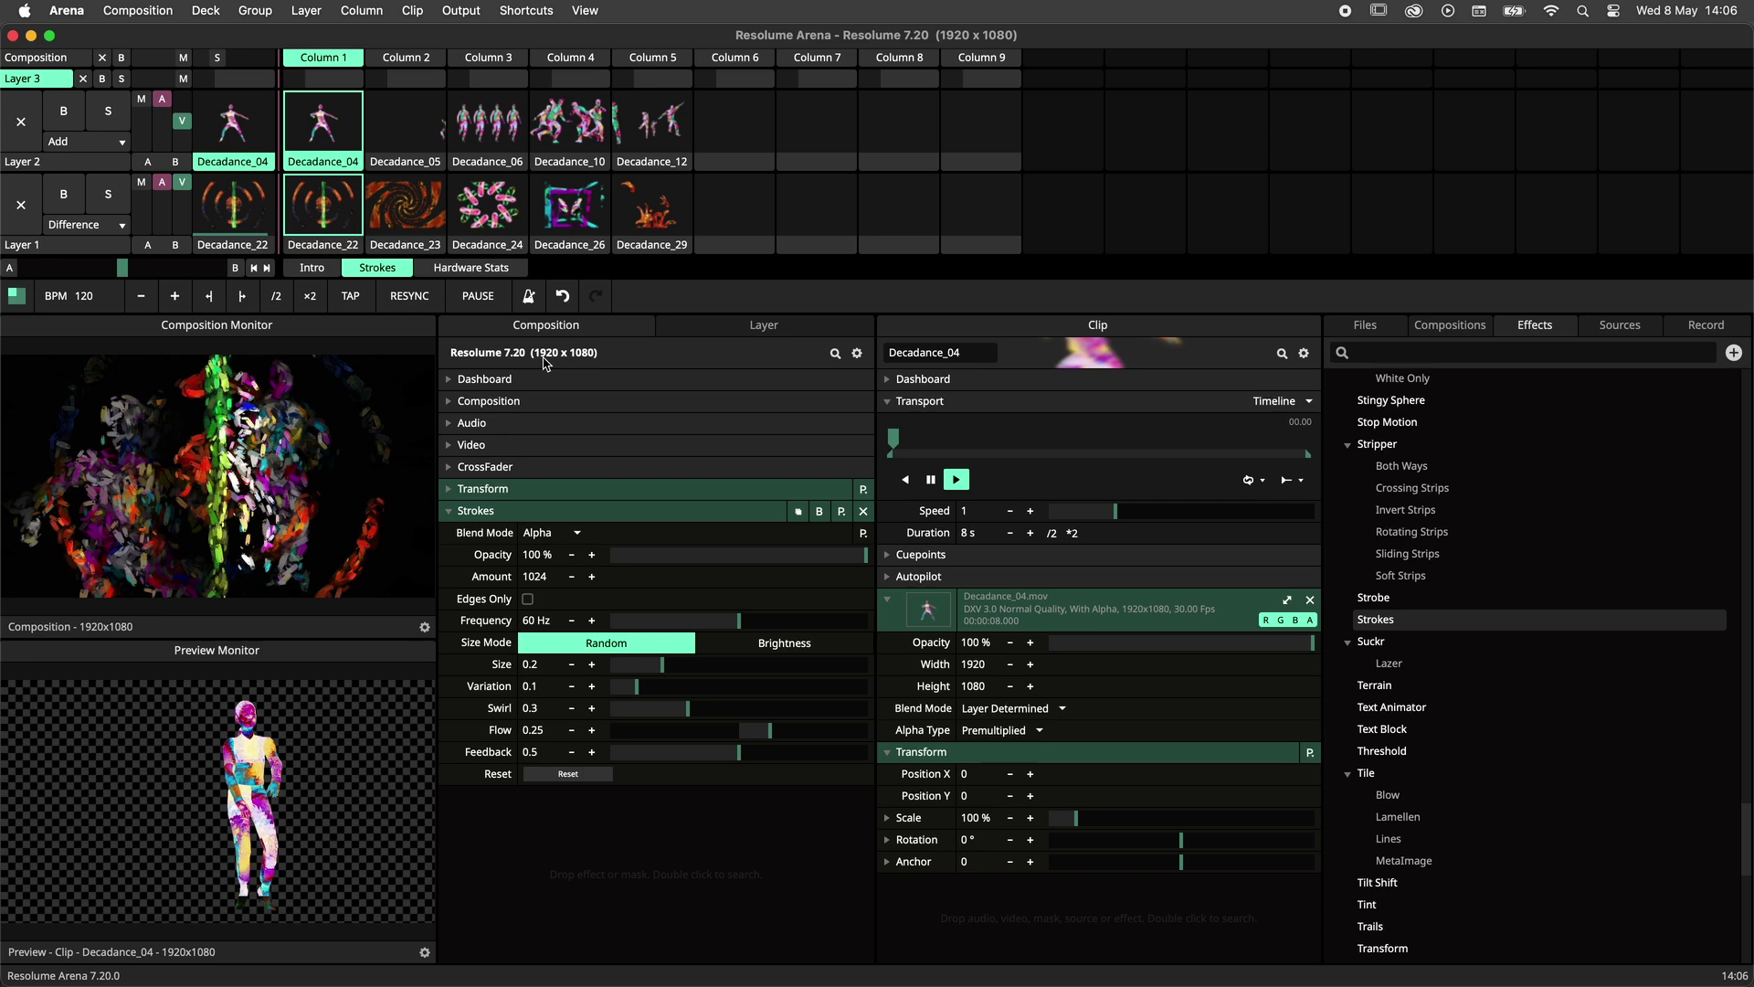
click(489, 124)
click(430, 207)
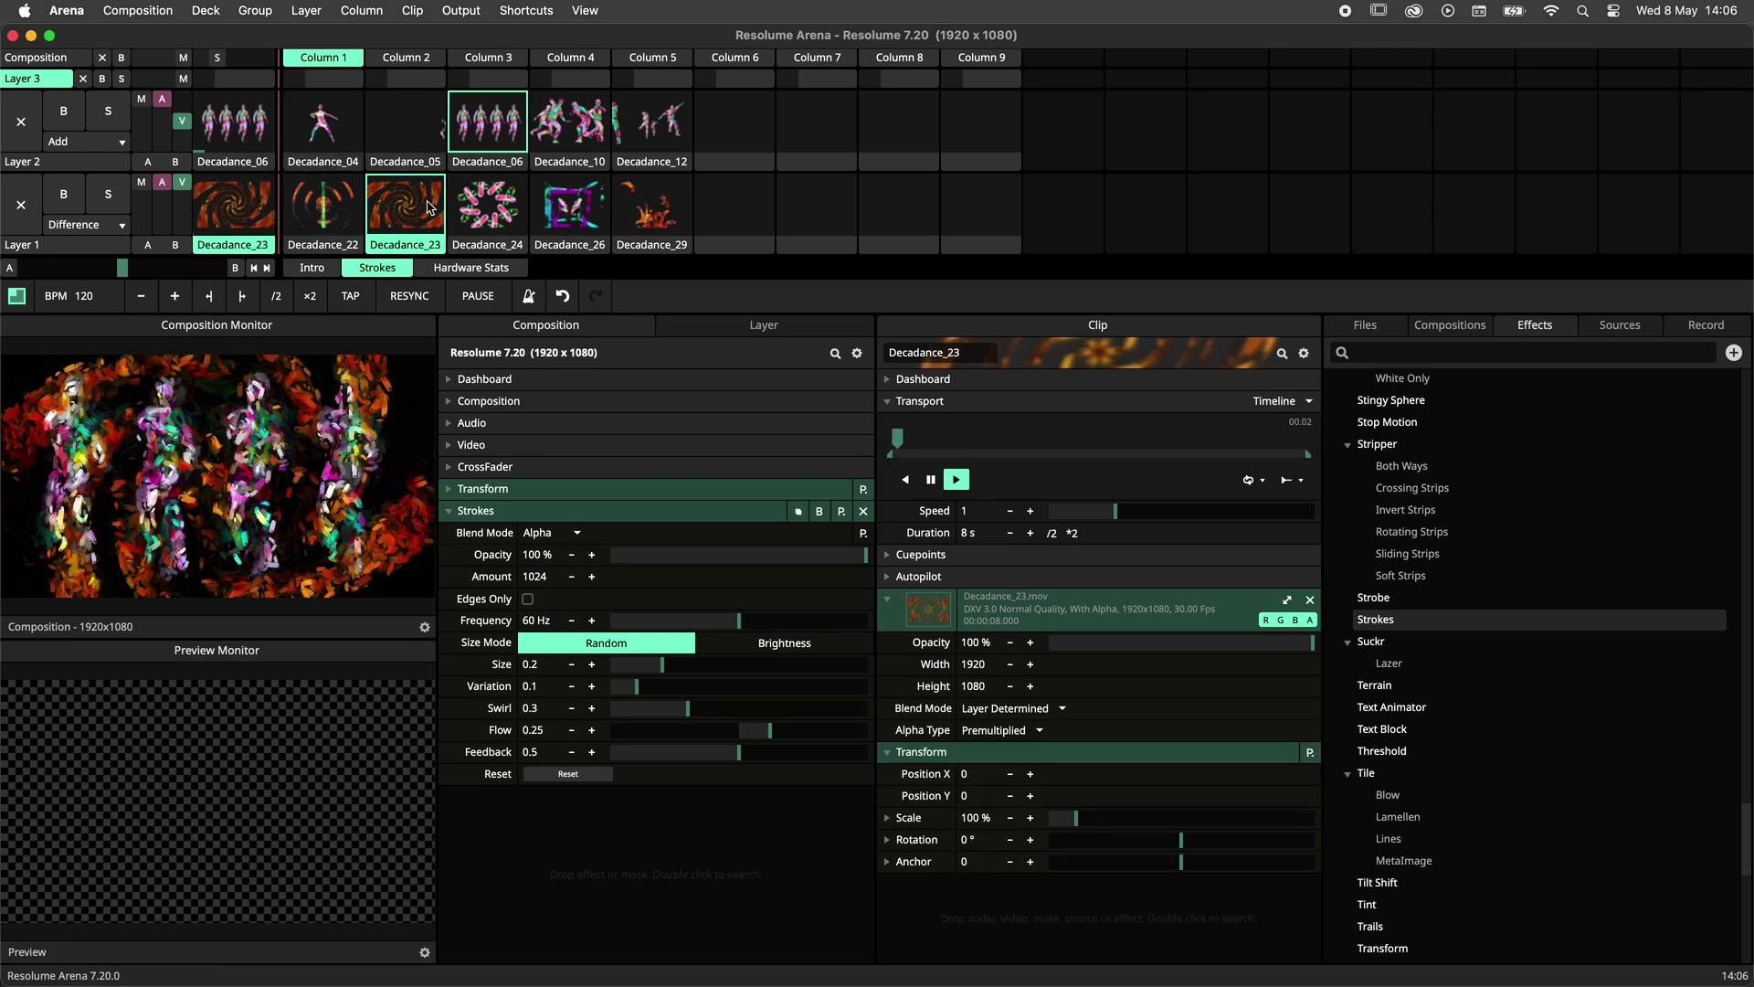
Set Strokes to 7.09 Hz frequency, size 0.02, variation 0.28 and swirl 0.6, then show Hardware Stats
drag(722, 629, 610, 628)
drag(664, 679, 723, 676)
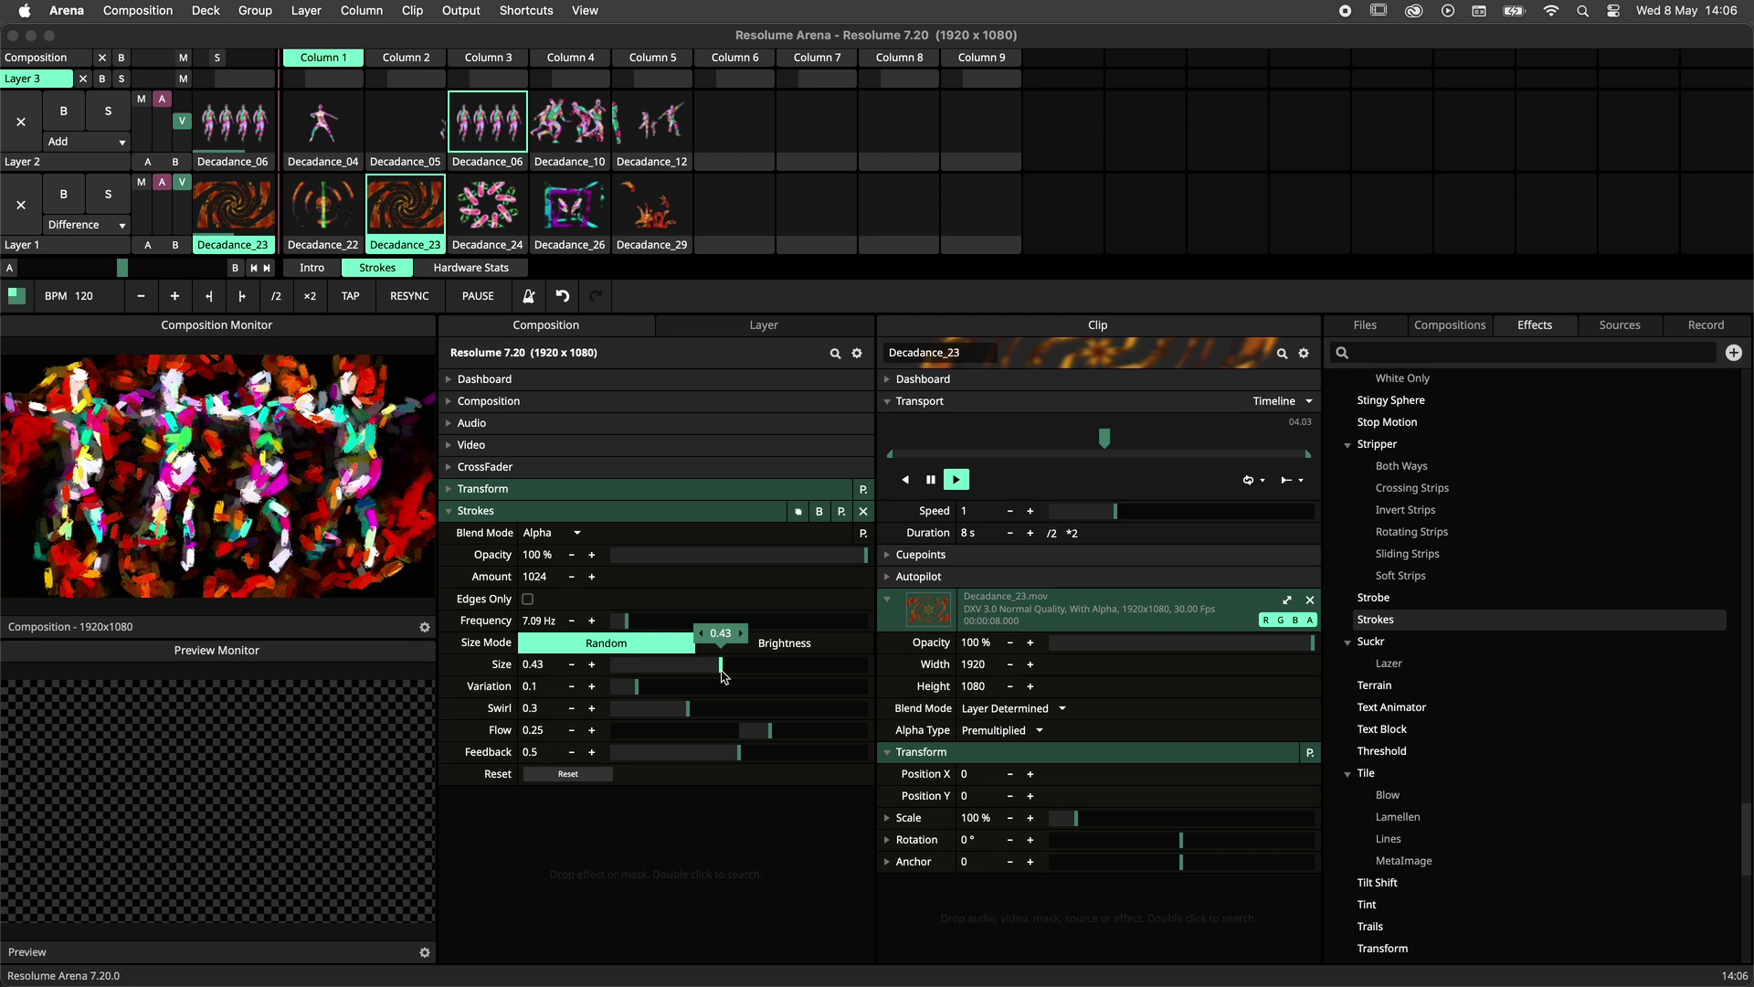
mouse_move(610, 685)
mouse_down()
mouse_move(685, 687)
mouse_move(588, 674)
mouse_move(764, 711)
mouse_move(649, 669)
mouse_move(832, 681)
mouse_move(616, 694)
mouse_up()
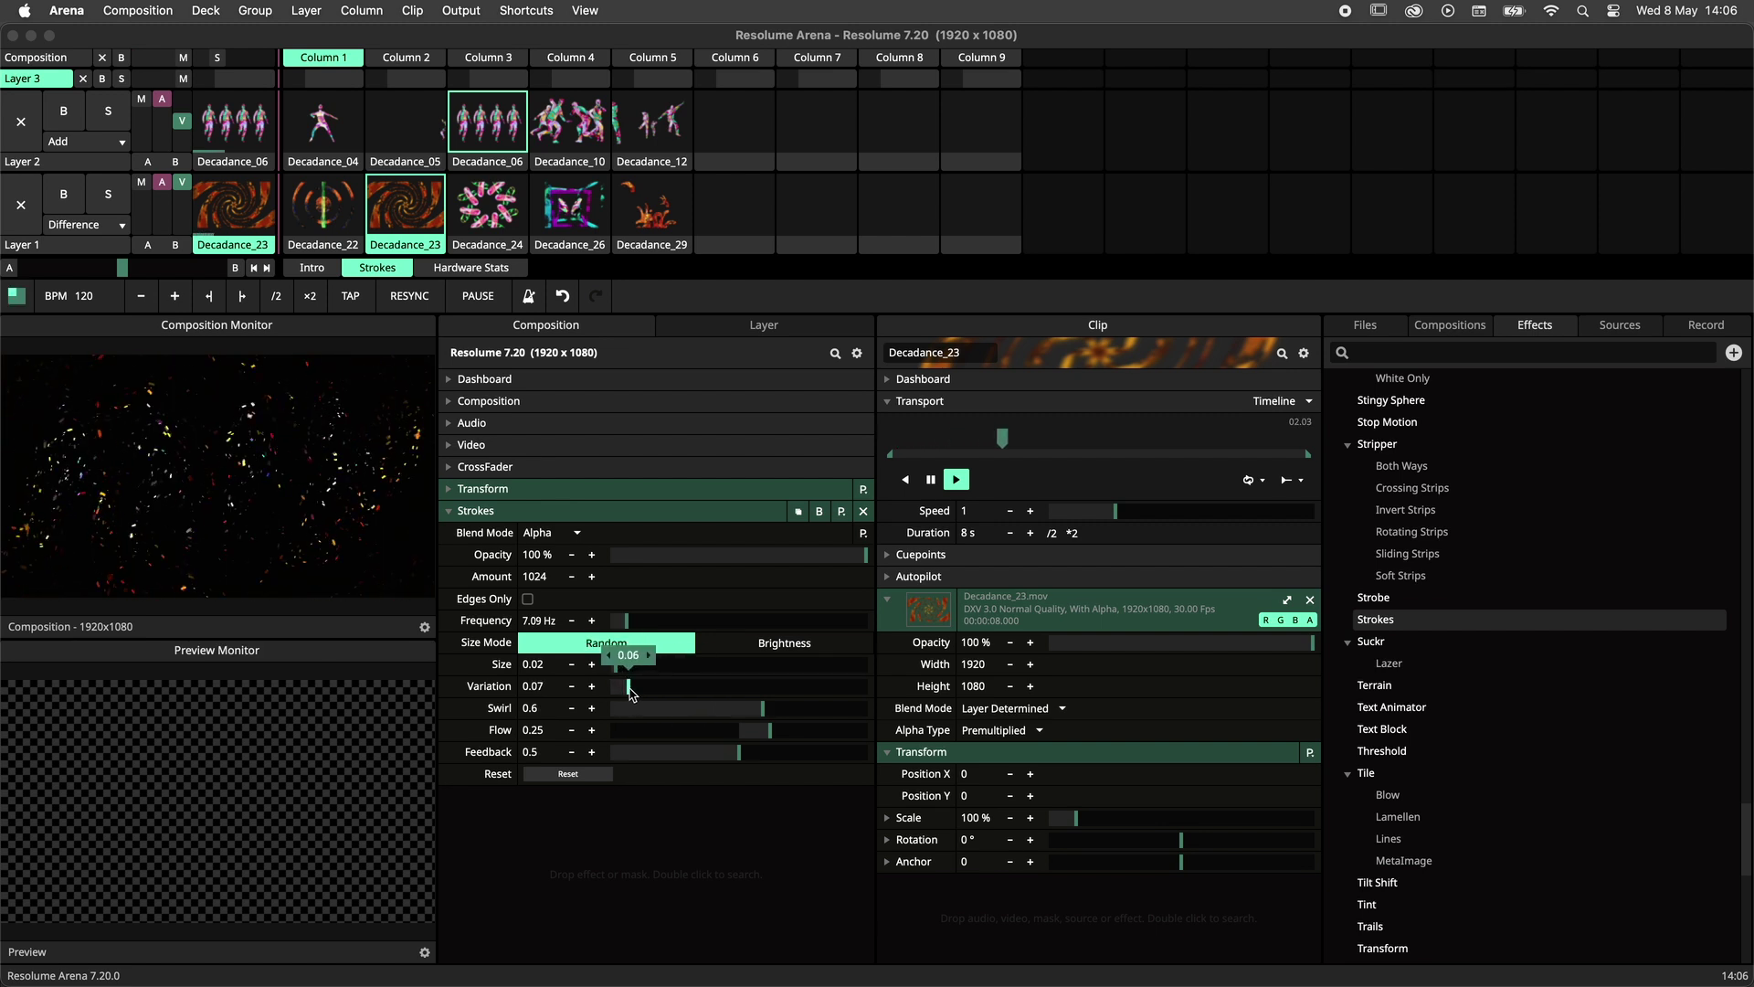
drag(640, 692, 639, 692)
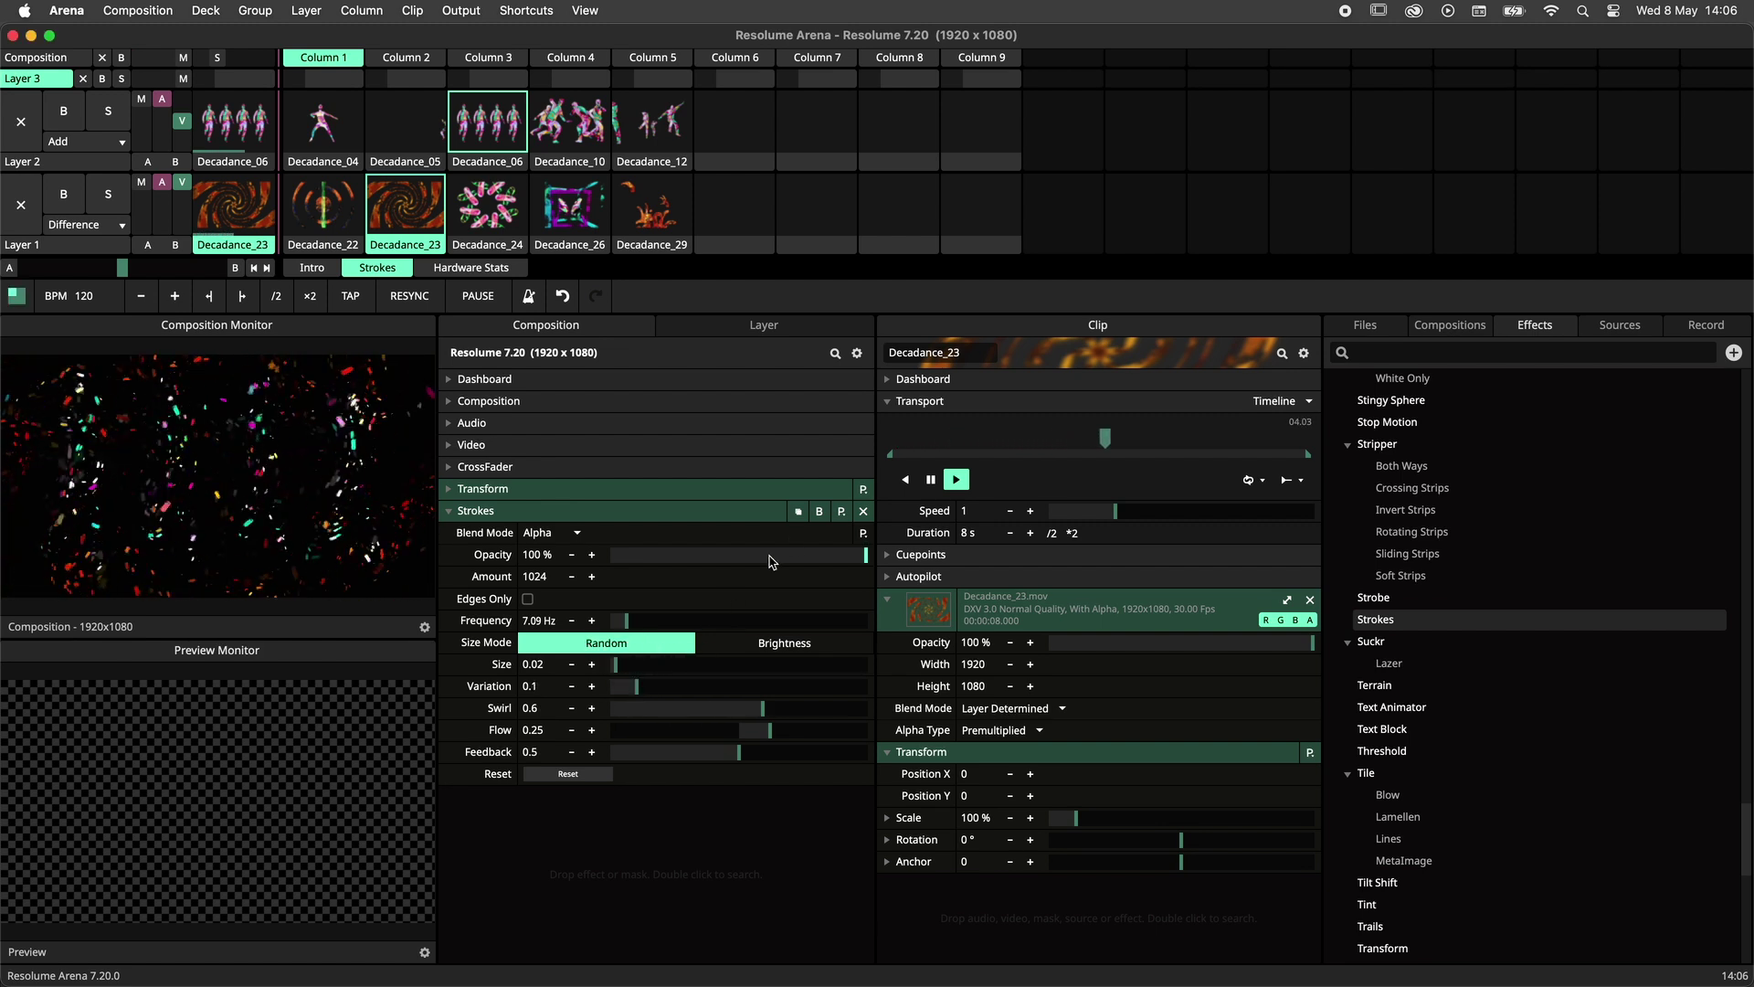
click(800, 514)
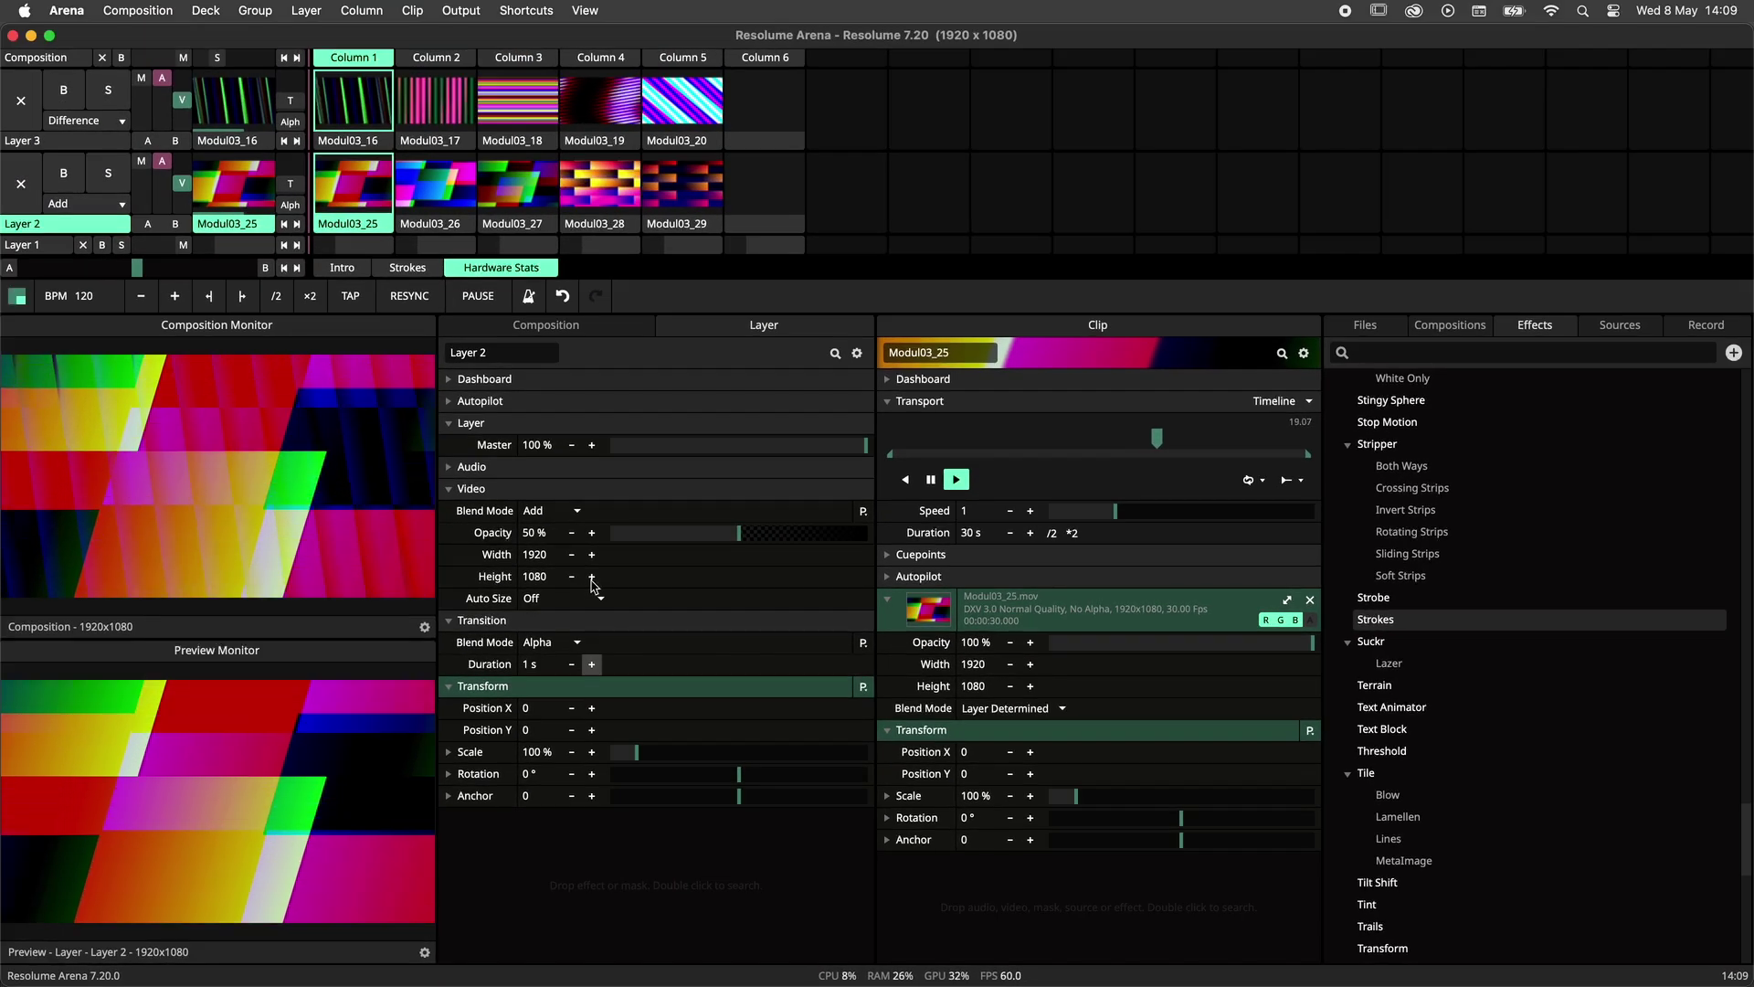
click(587, 12)
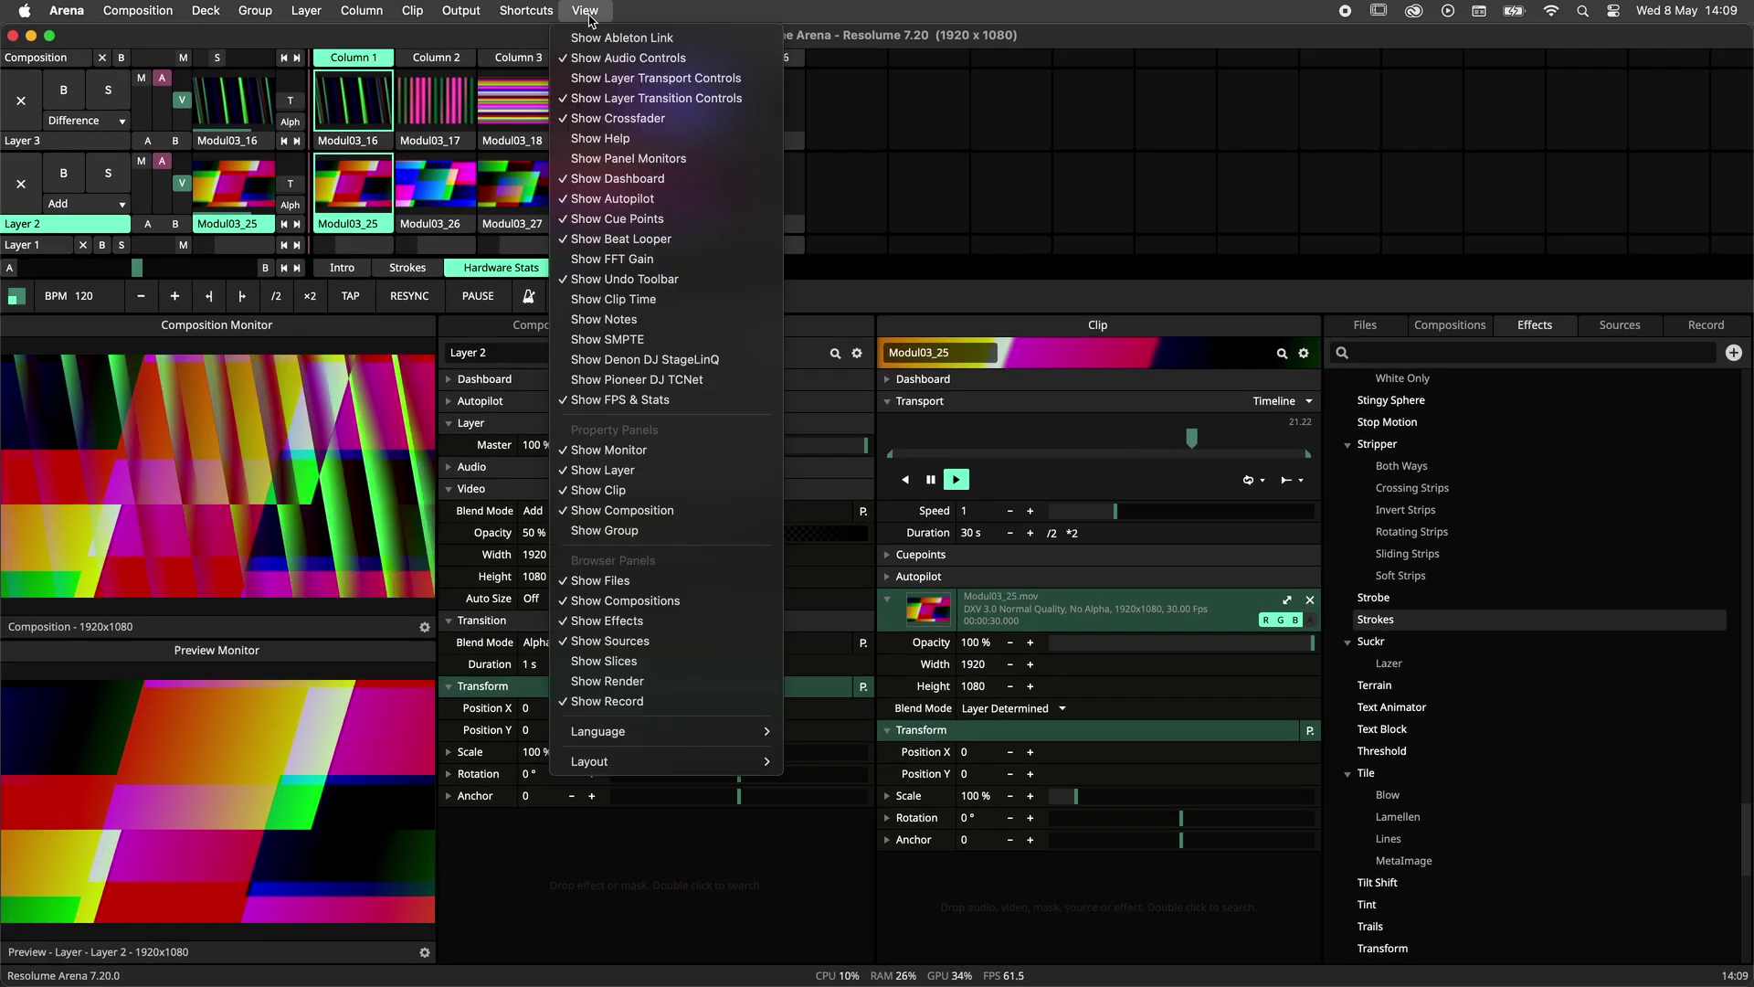
click(618, 402)
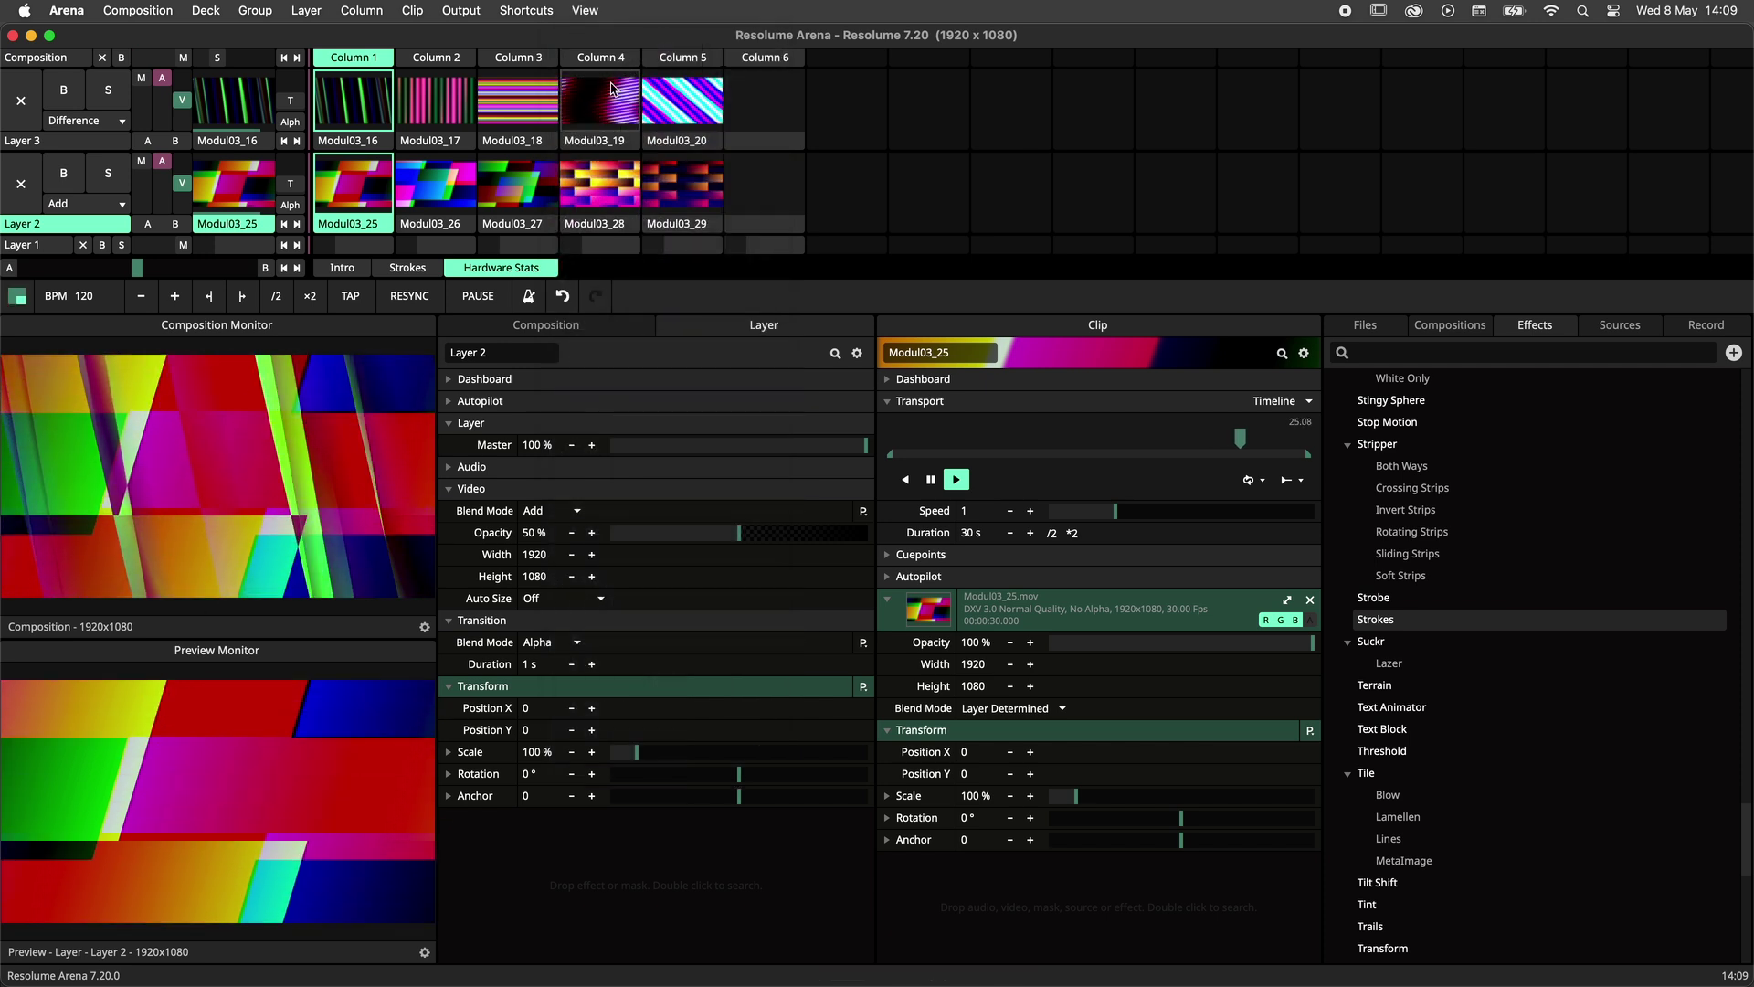
click(585, 12)
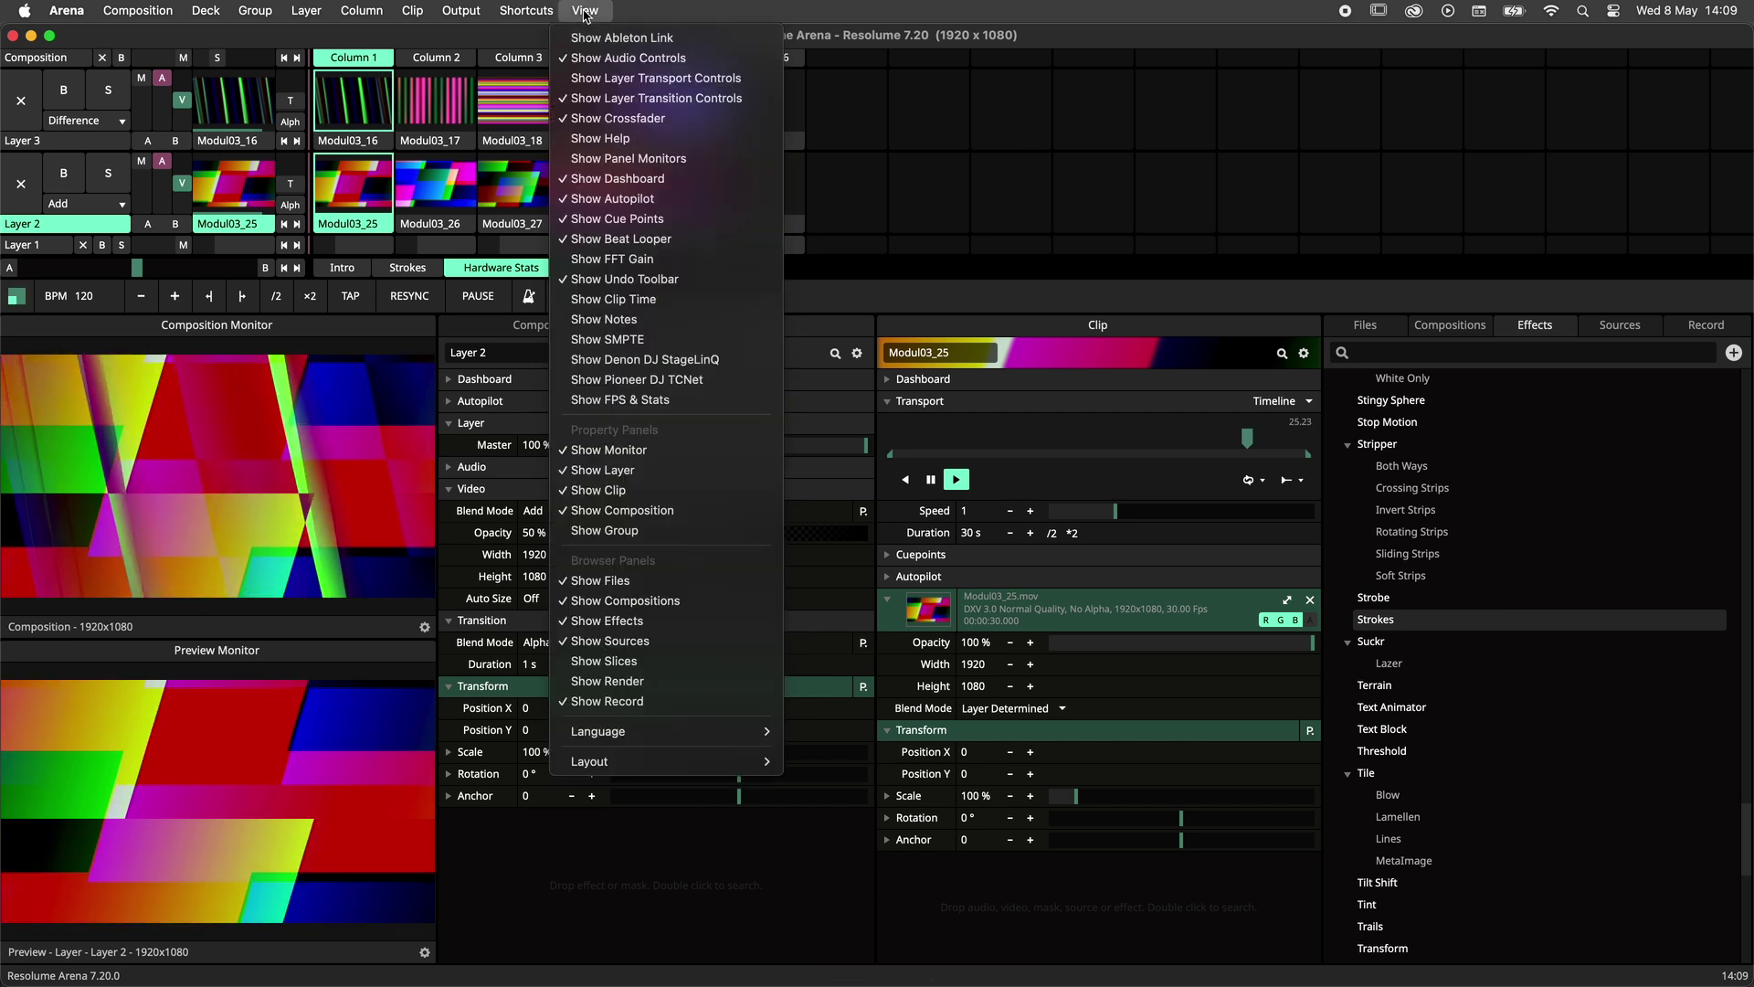
click(680, 407)
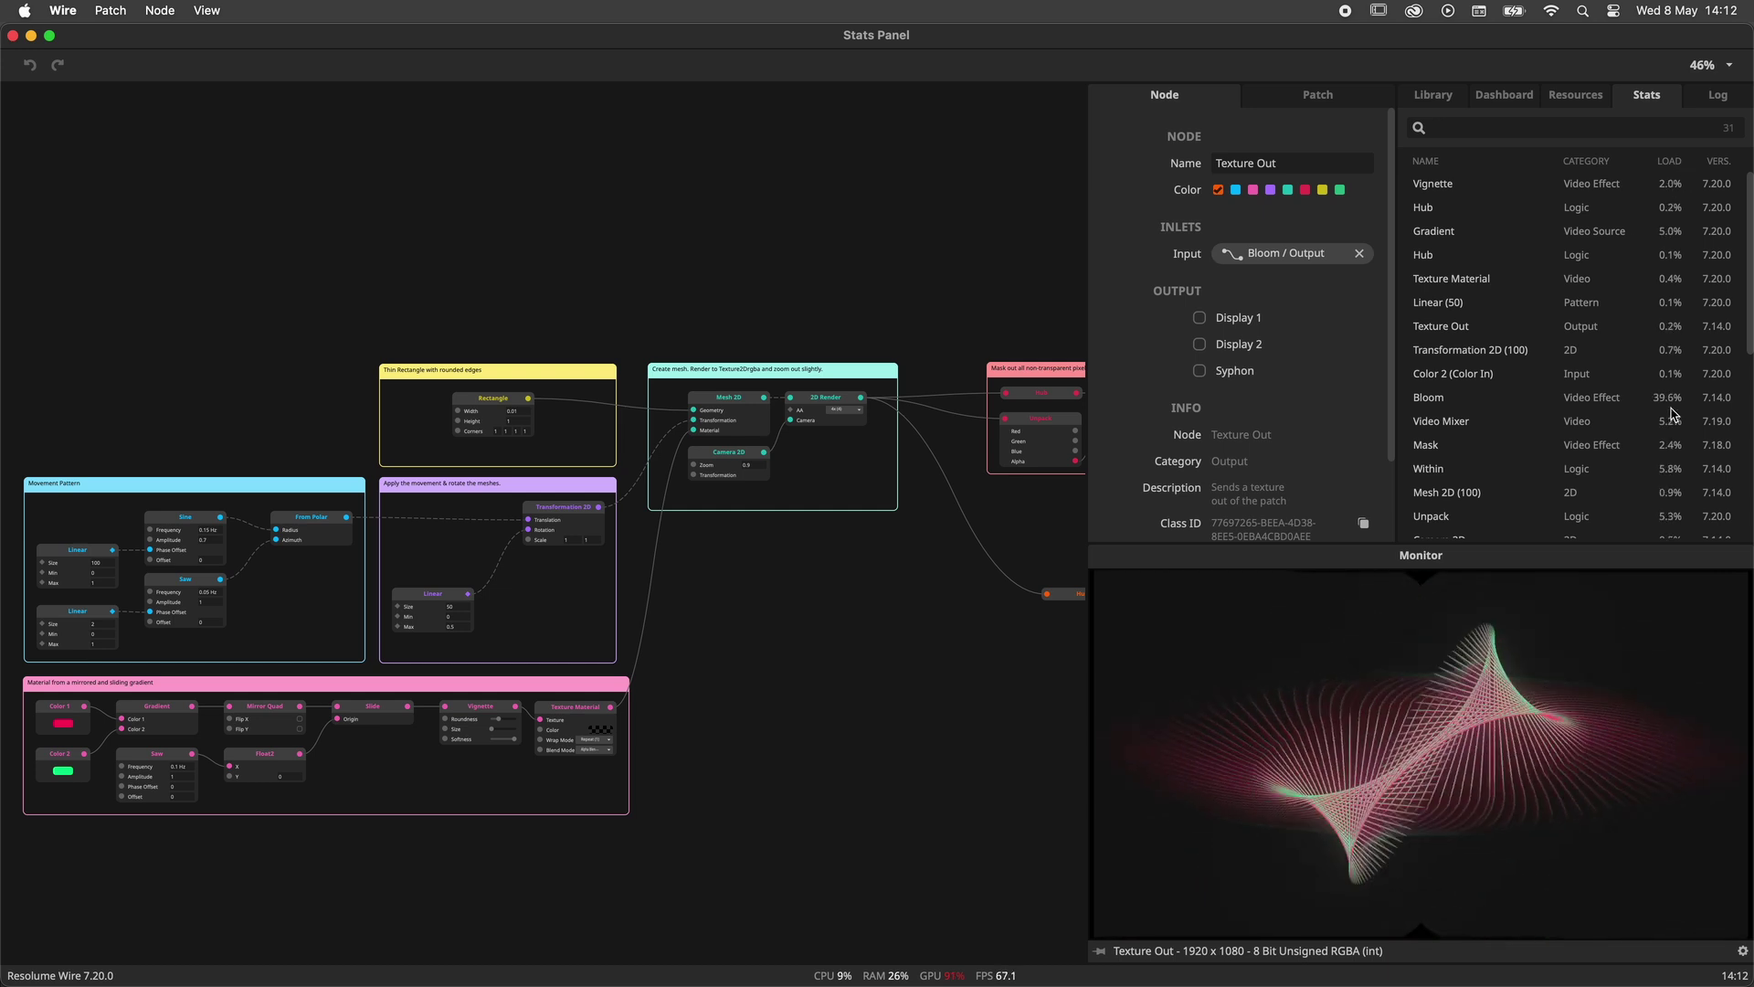
scroll(1673, 414, down, 5)
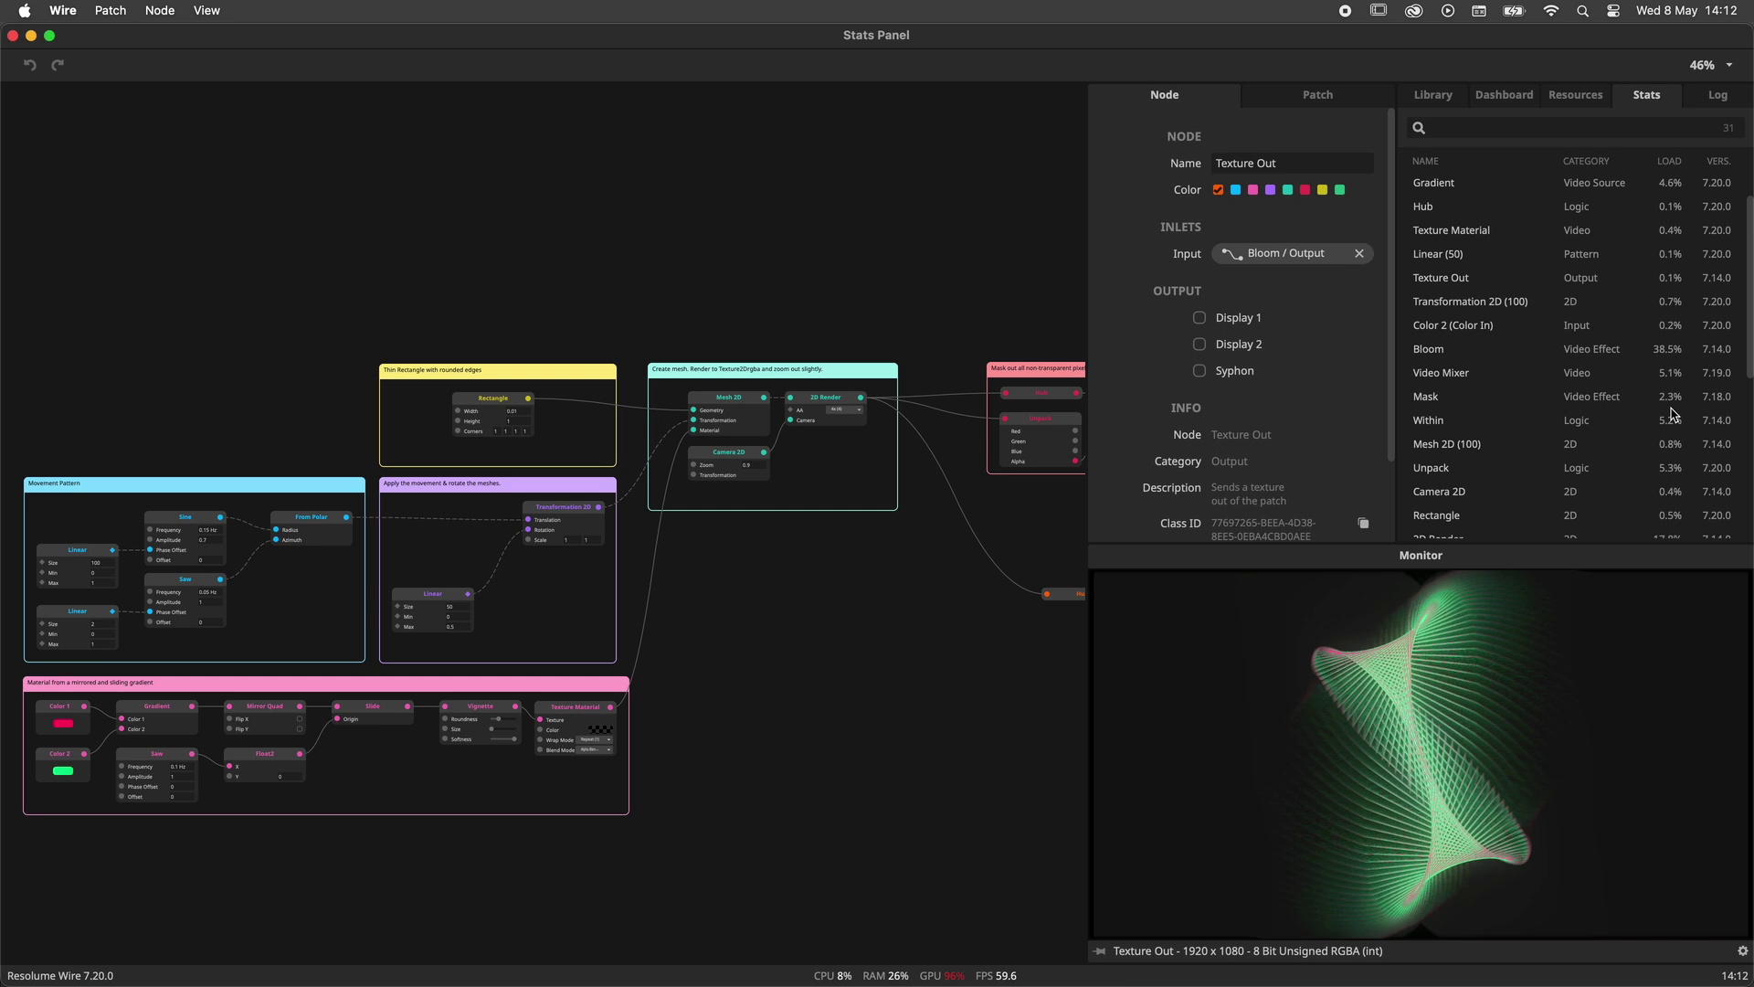
scroll(1673, 414, down, 2)
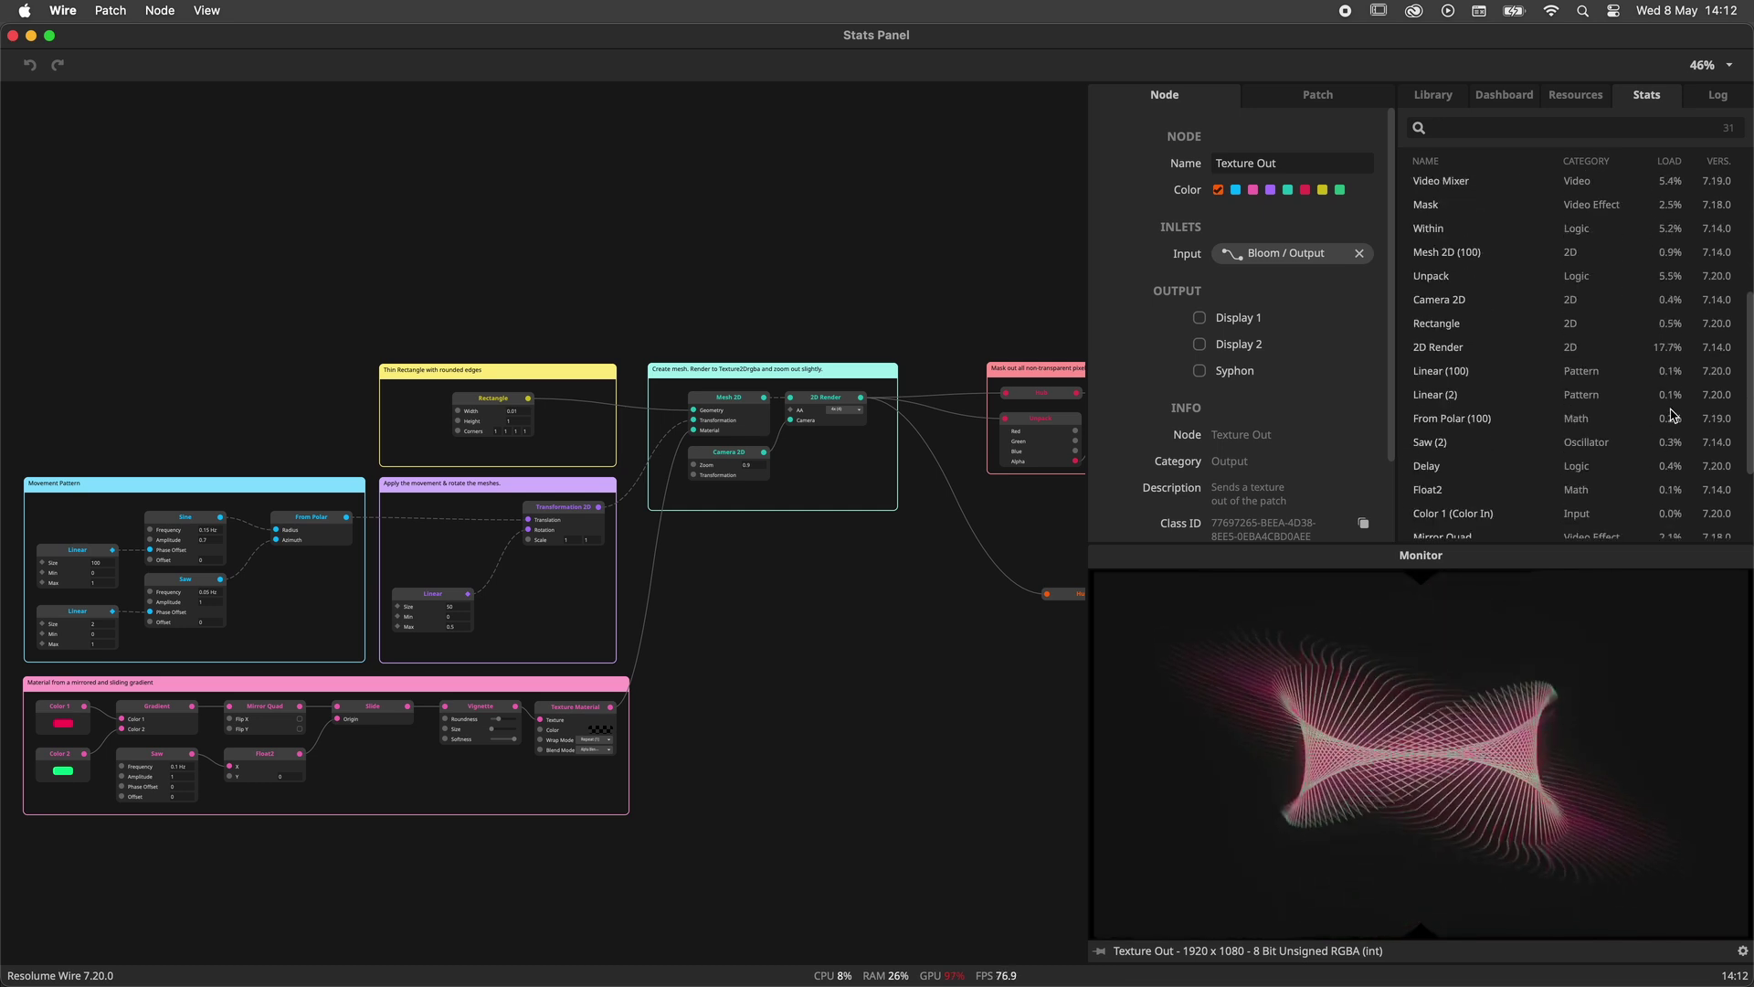
scroll(1672, 414, up, 7)
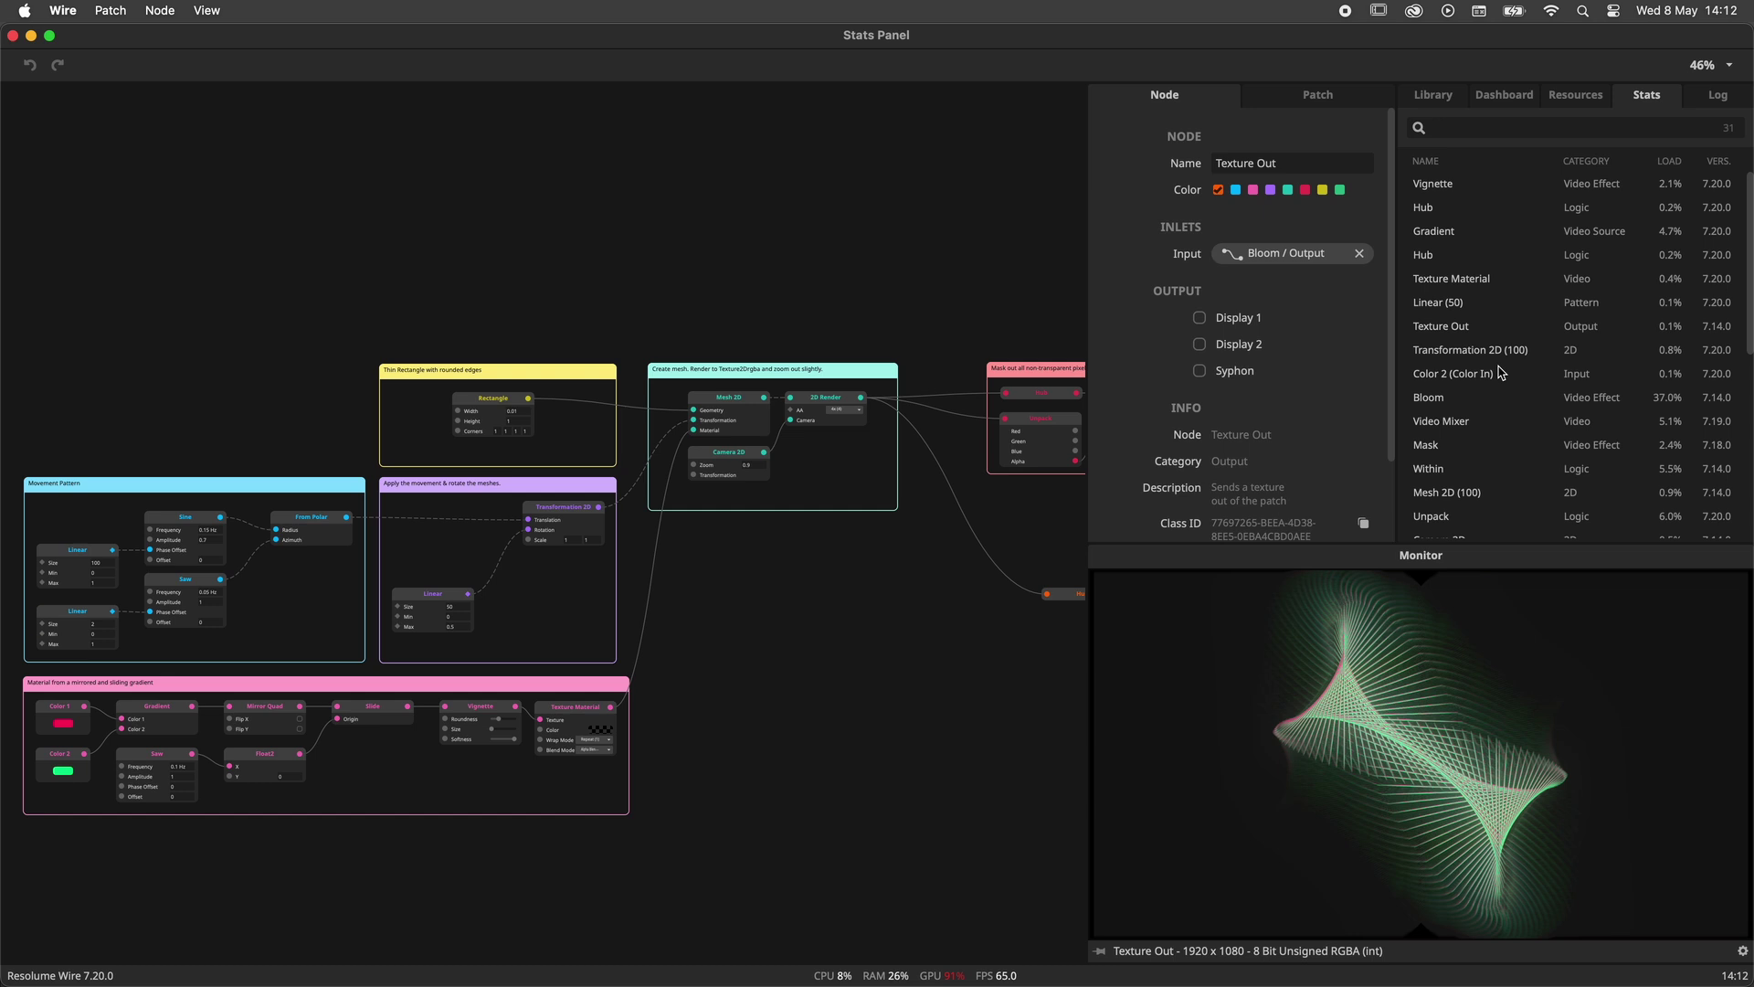
Jump to the Texture Out node from the stats list and zoom out over the patch
click(1442, 326)
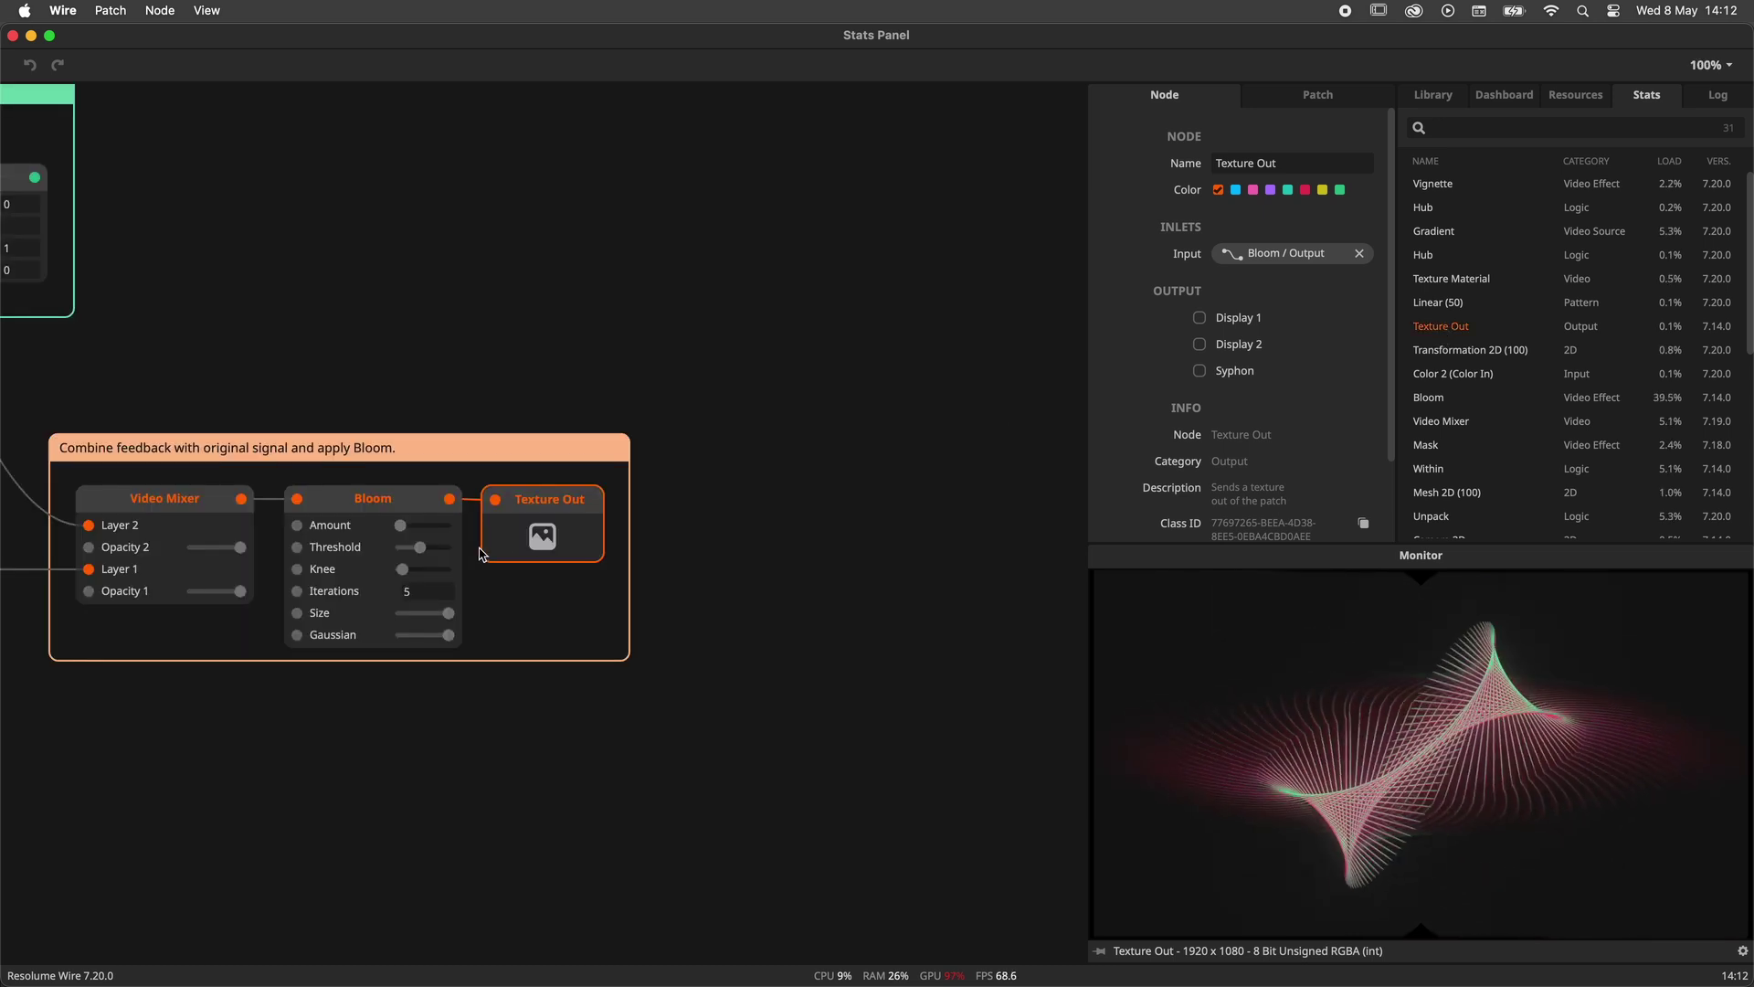
scroll(799, 548, down, 5)
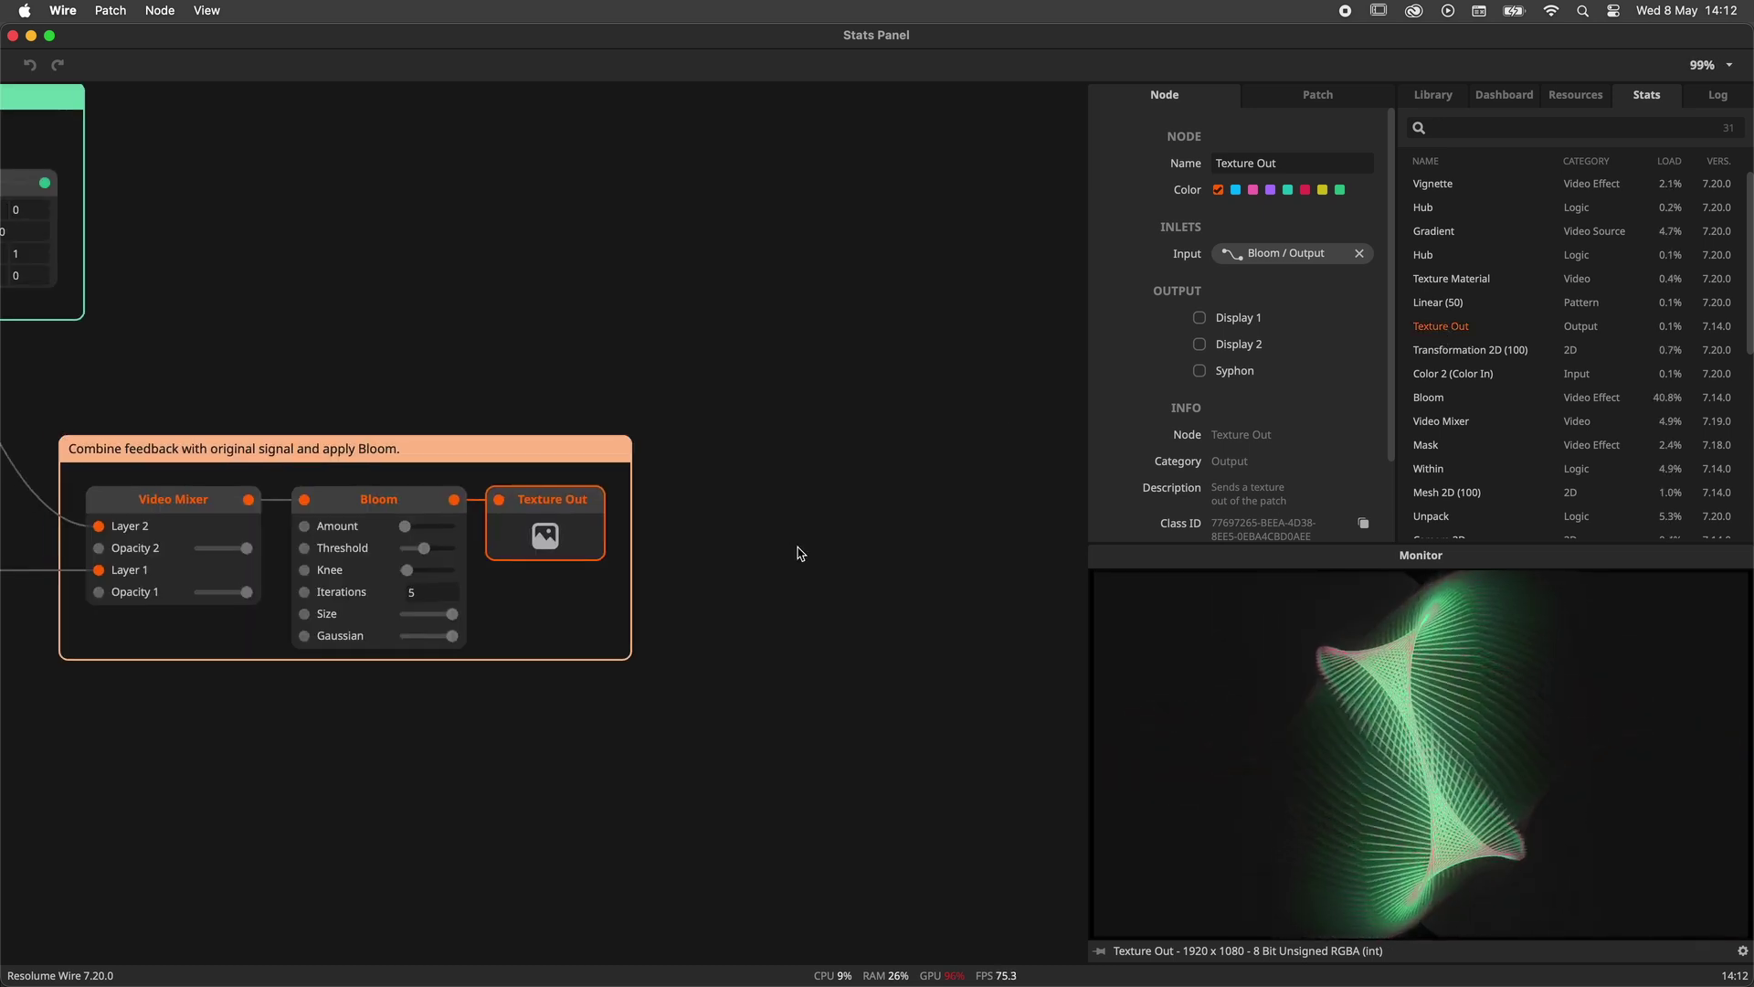
drag(551, 402, 901, 376)
Sort the node stats by load, heaviest first, then back to alphabetical by name
click(1427, 161)
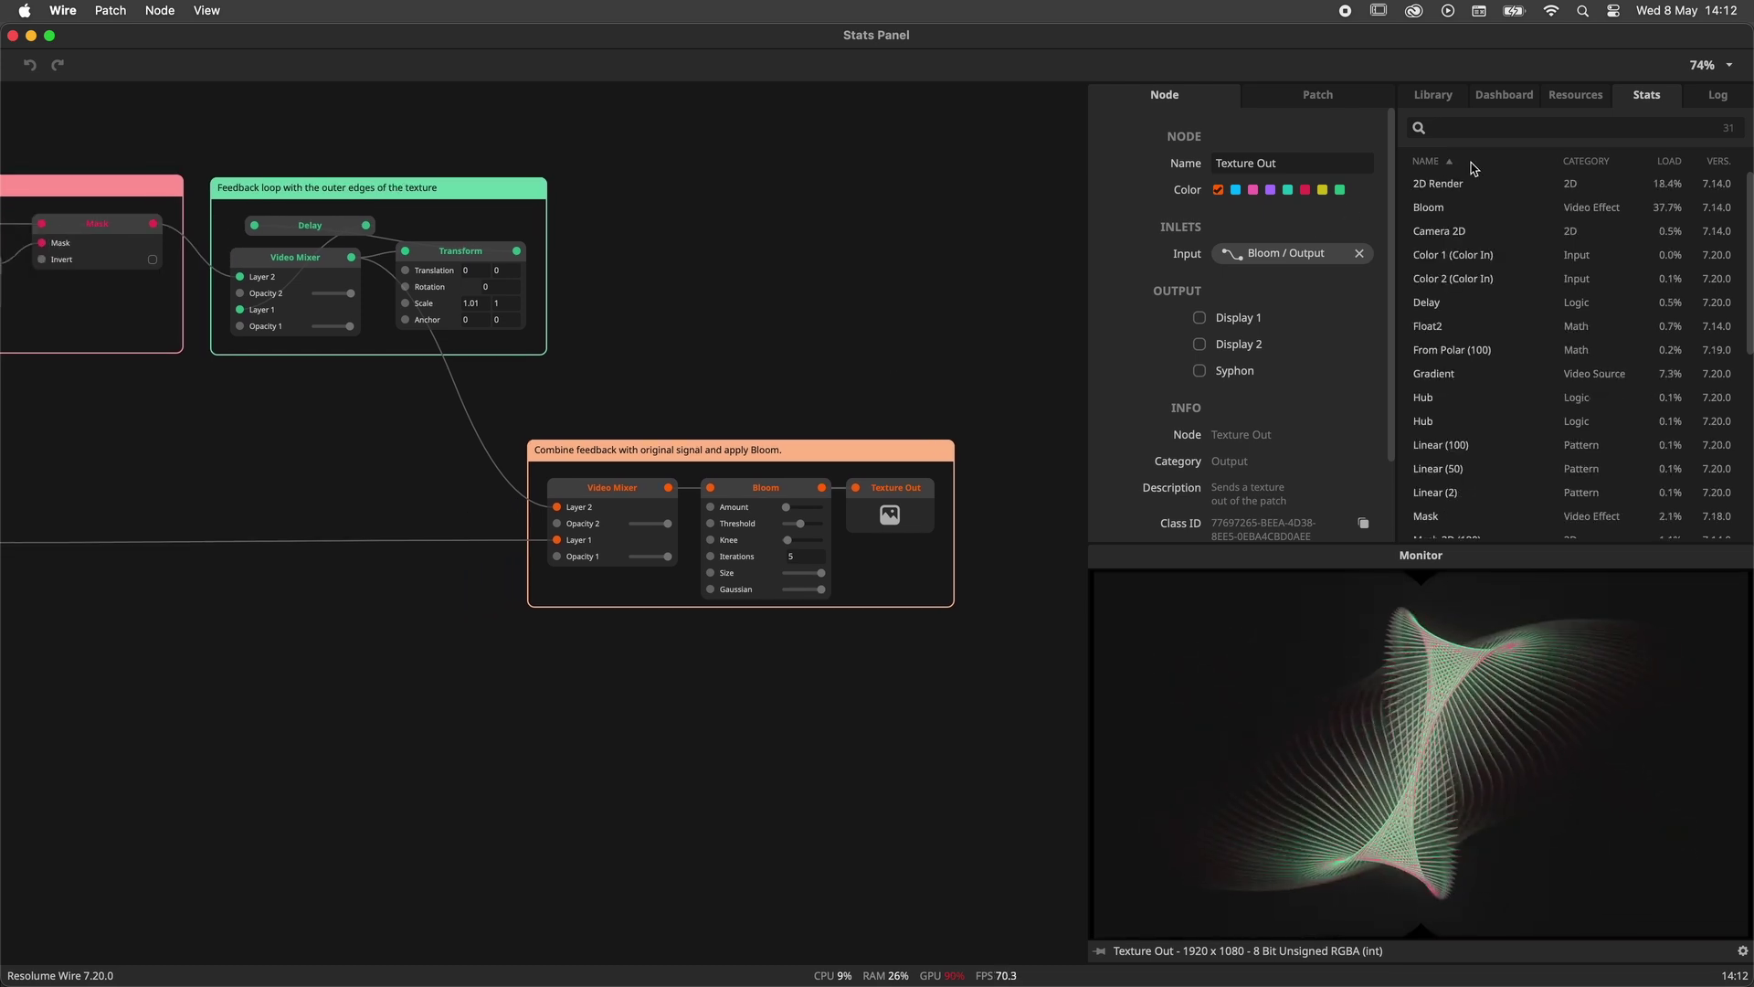
click(1670, 163)
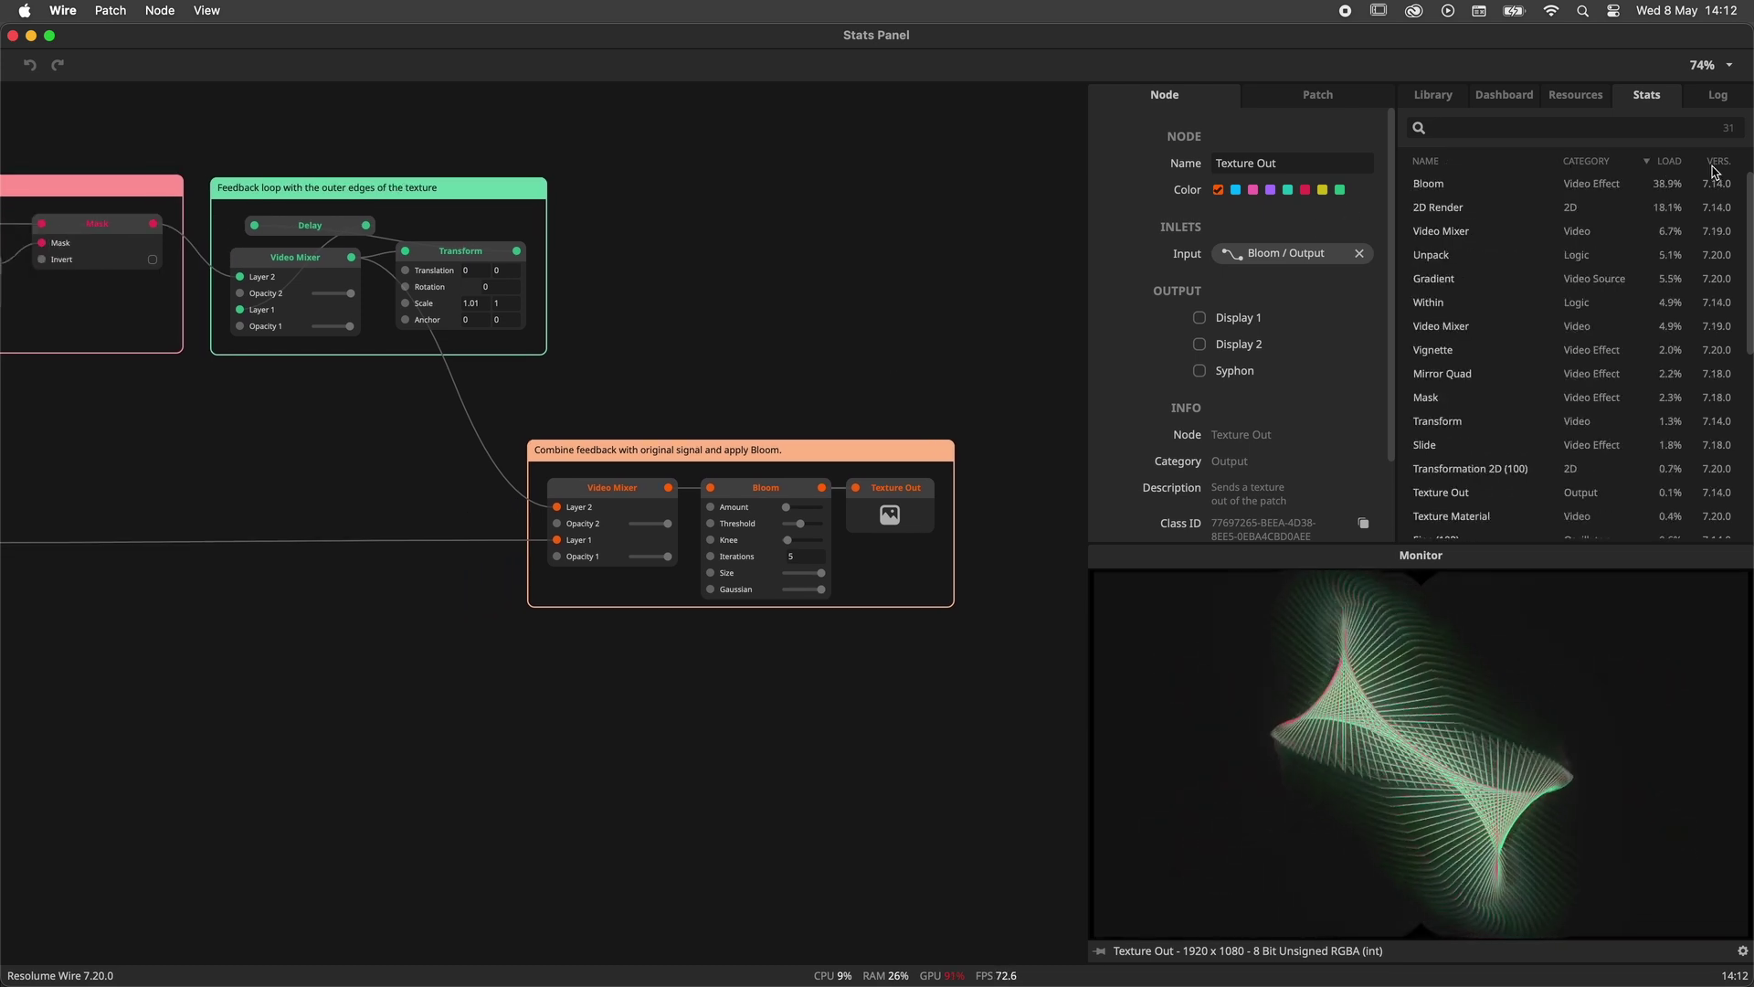
click(1667, 170)
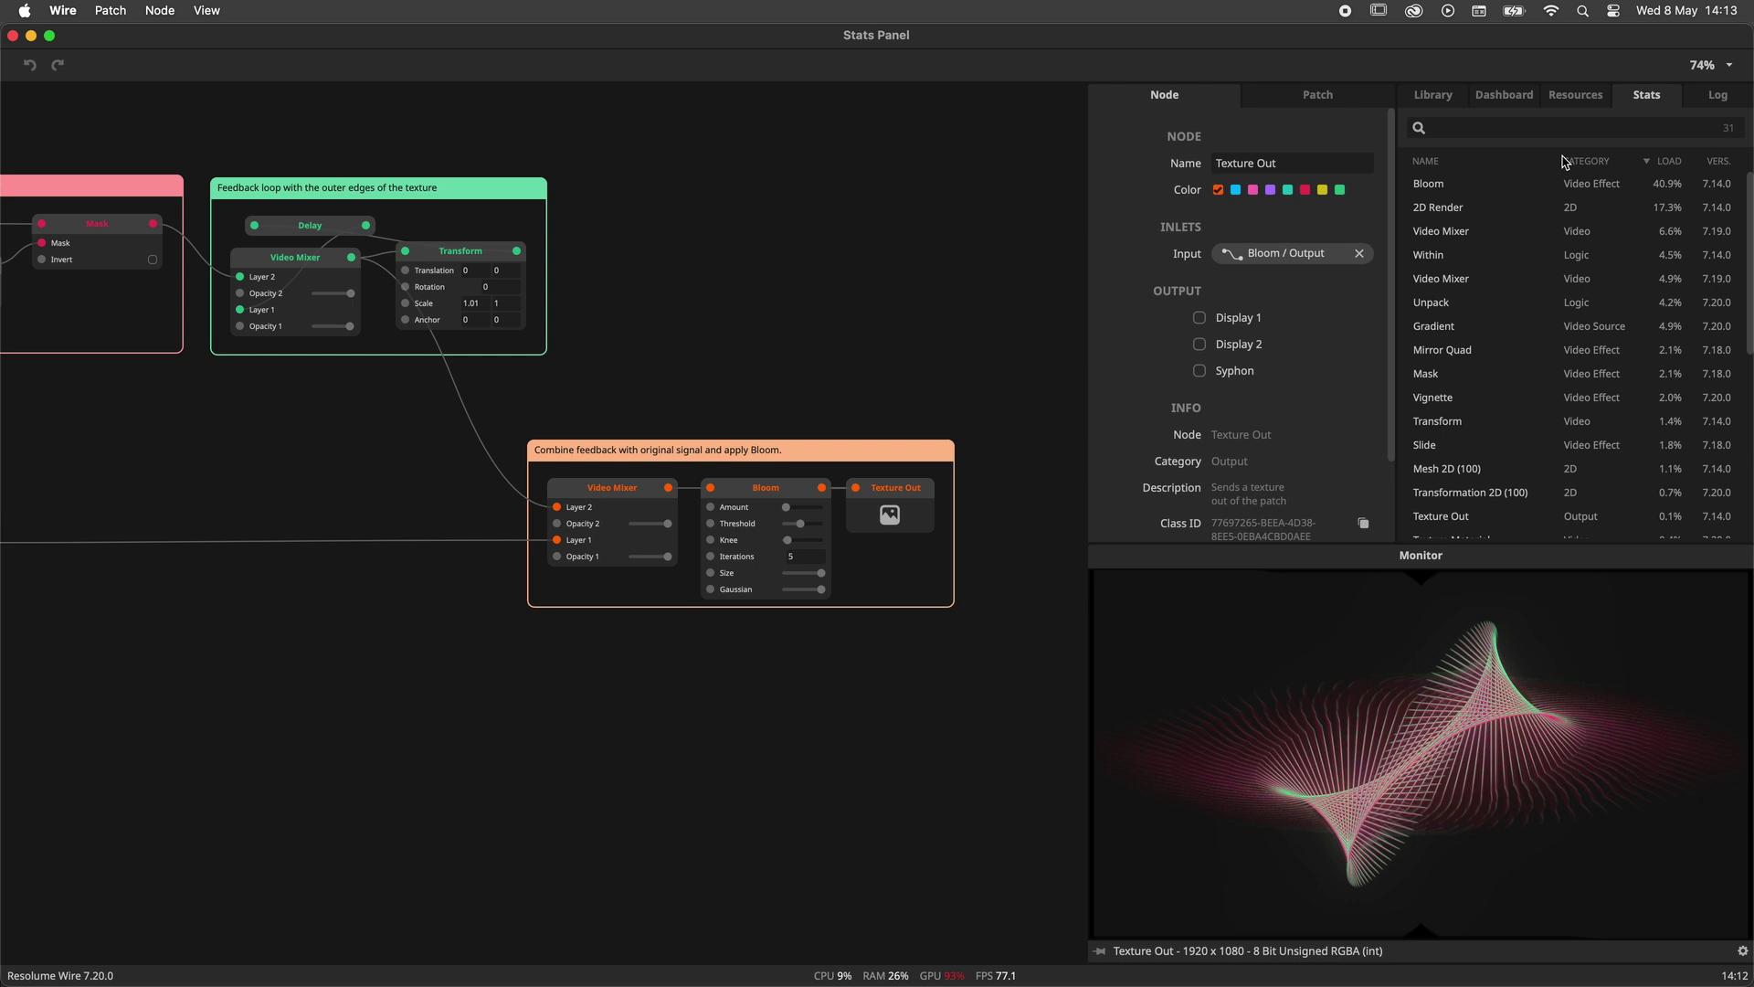
click(1484, 161)
drag(699, 346, 916, 362)
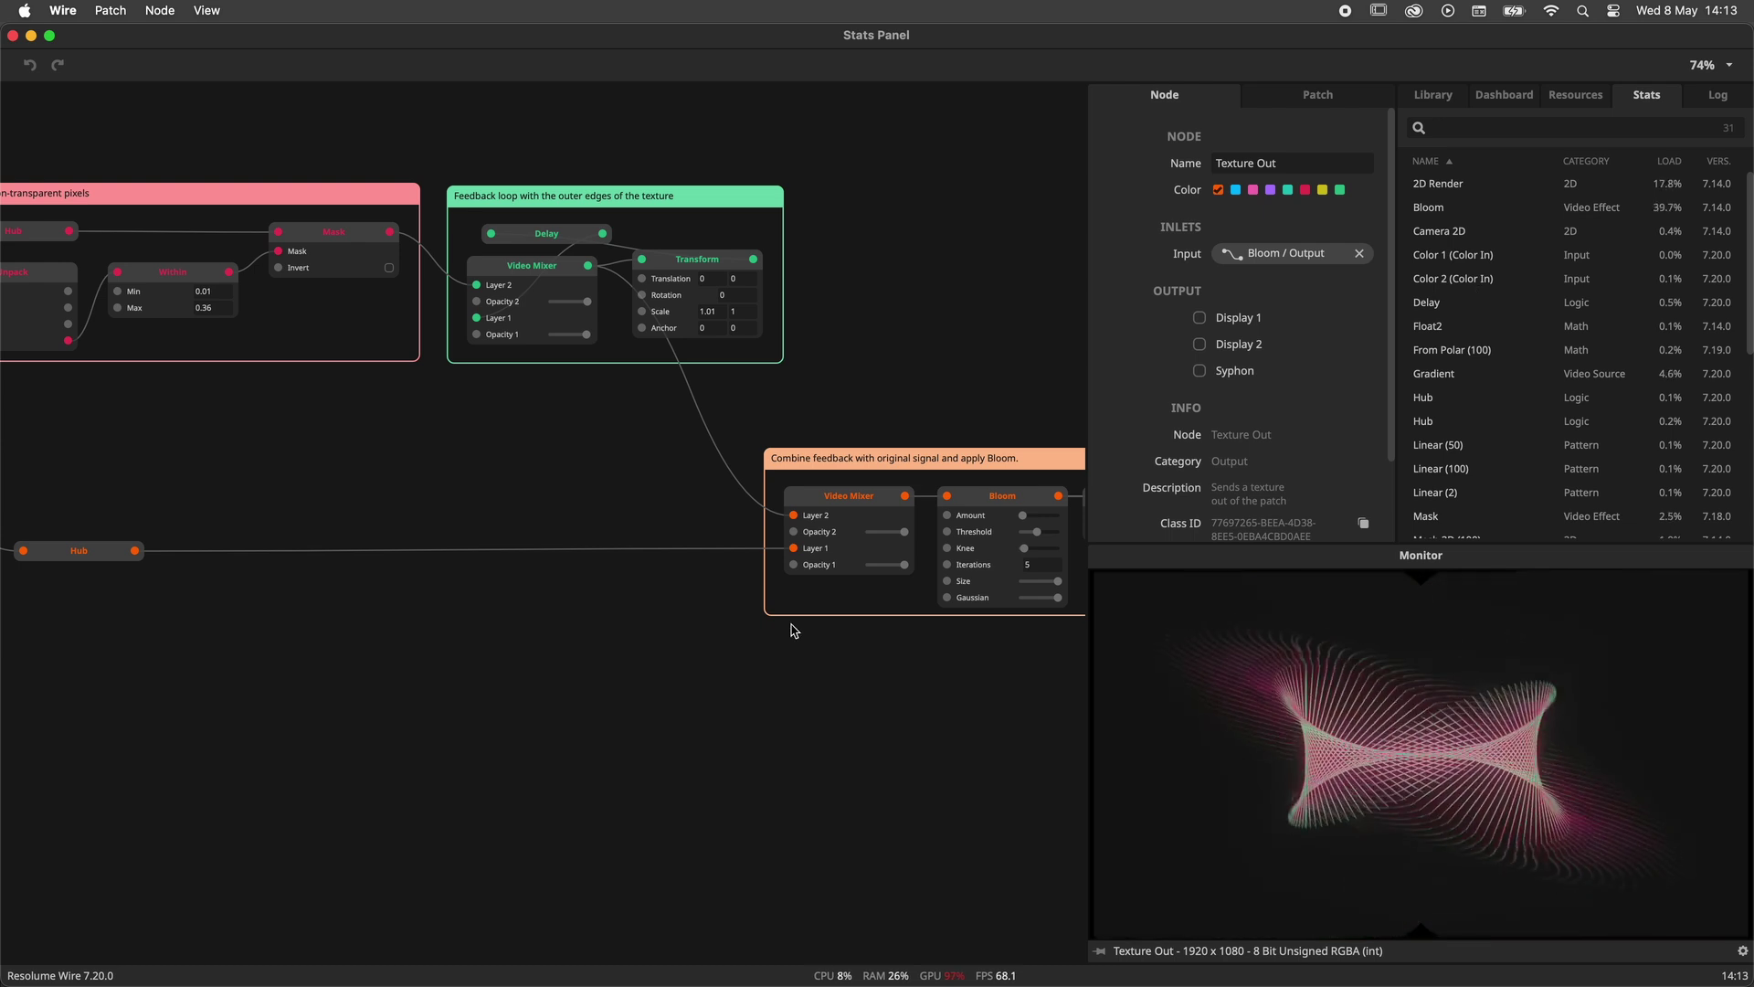
Search the stats for 'bloo', jump to Bloom, and pan across the masking, mesh and gradient groups
click(1453, 131)
text(bloo)
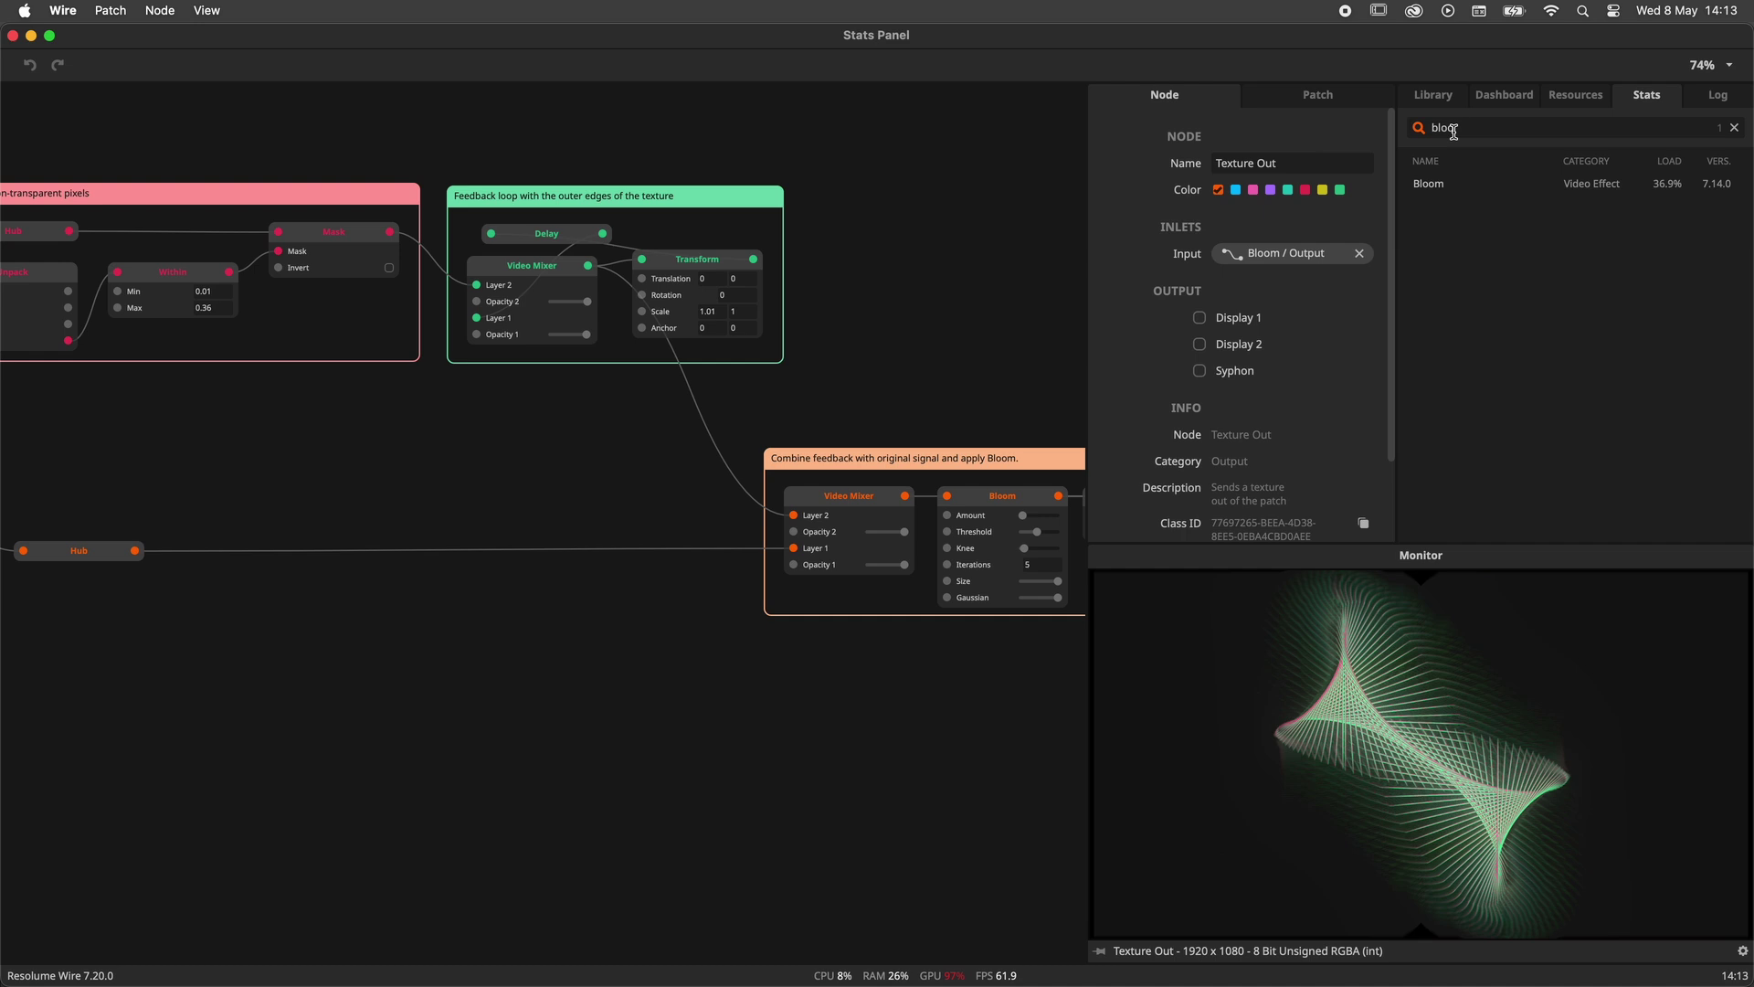
click(1460, 184)
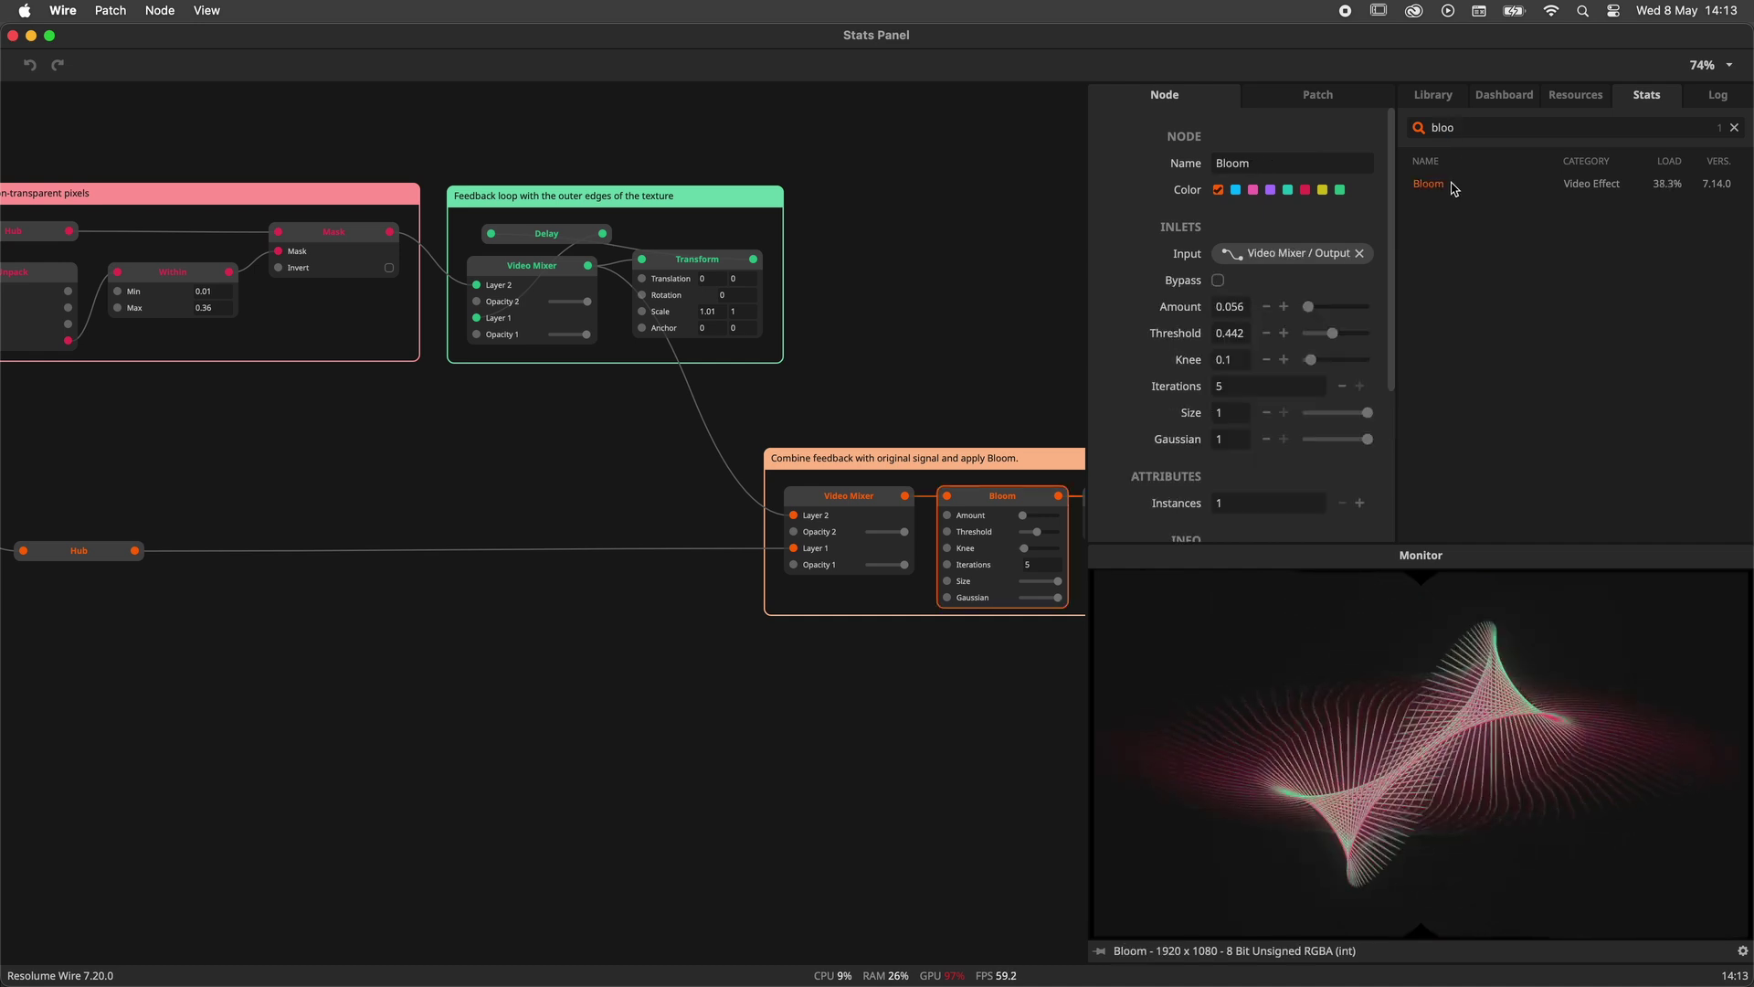
drag(884, 397, 849, 388)
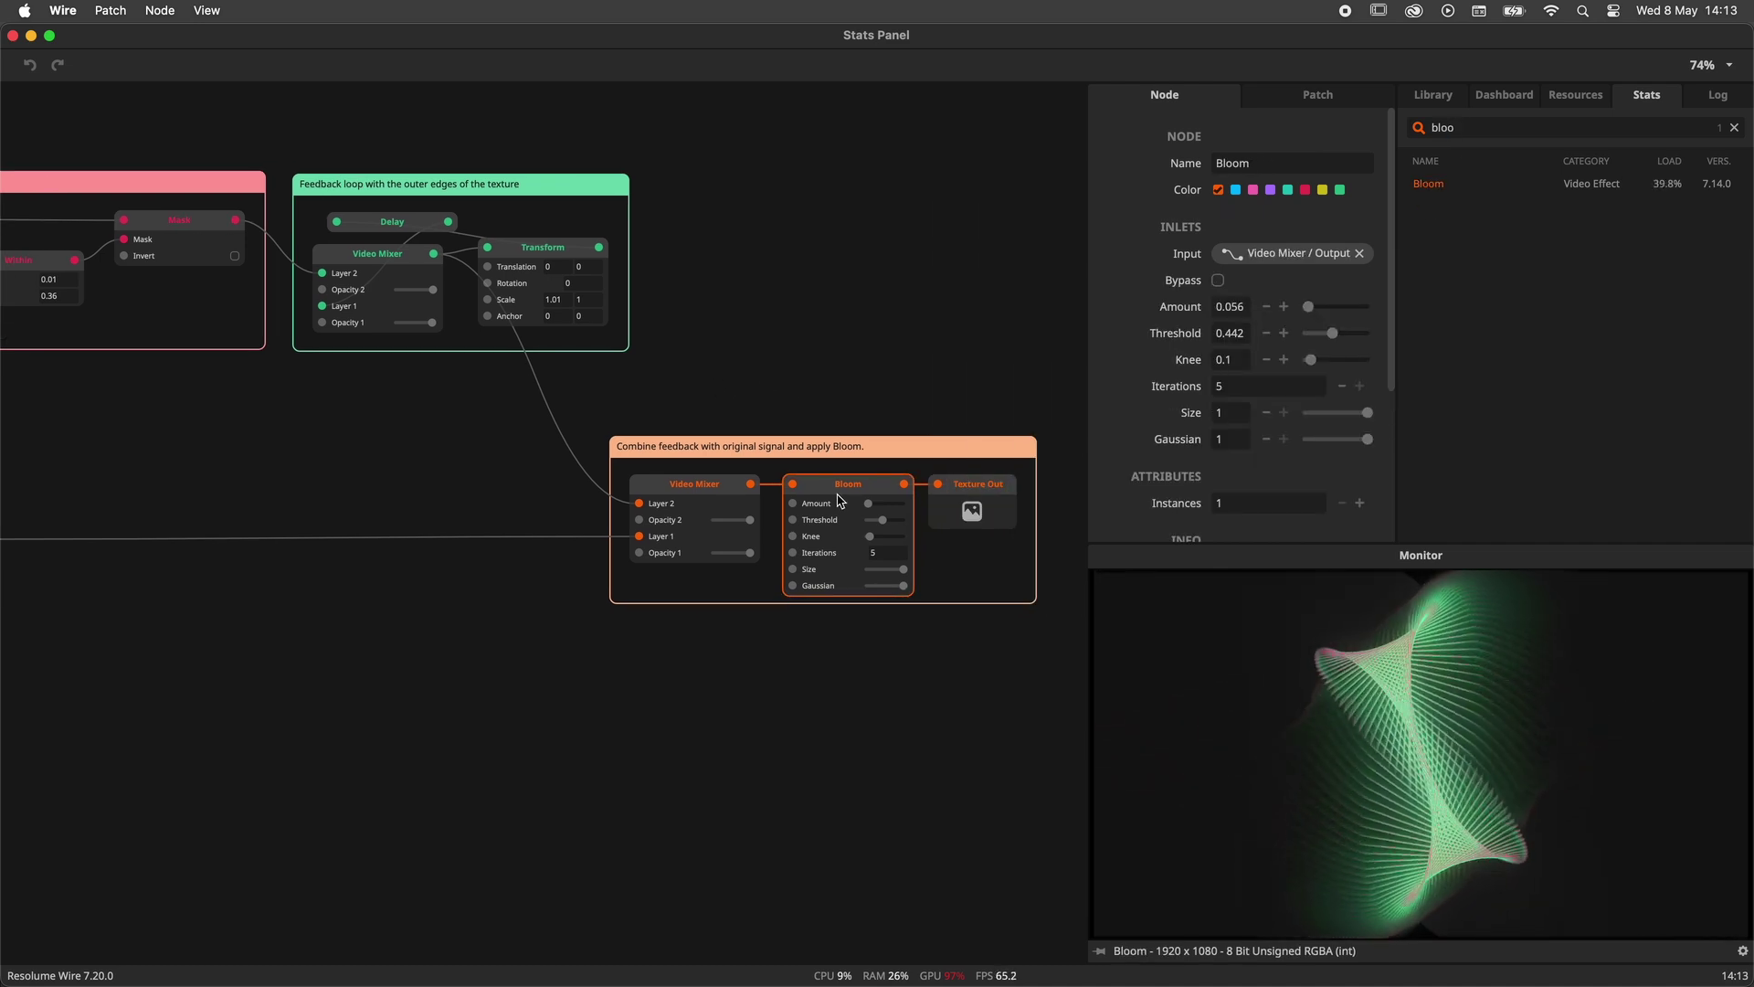
drag(313, 509, 566, 487)
scroll(548, 489, down, 5)
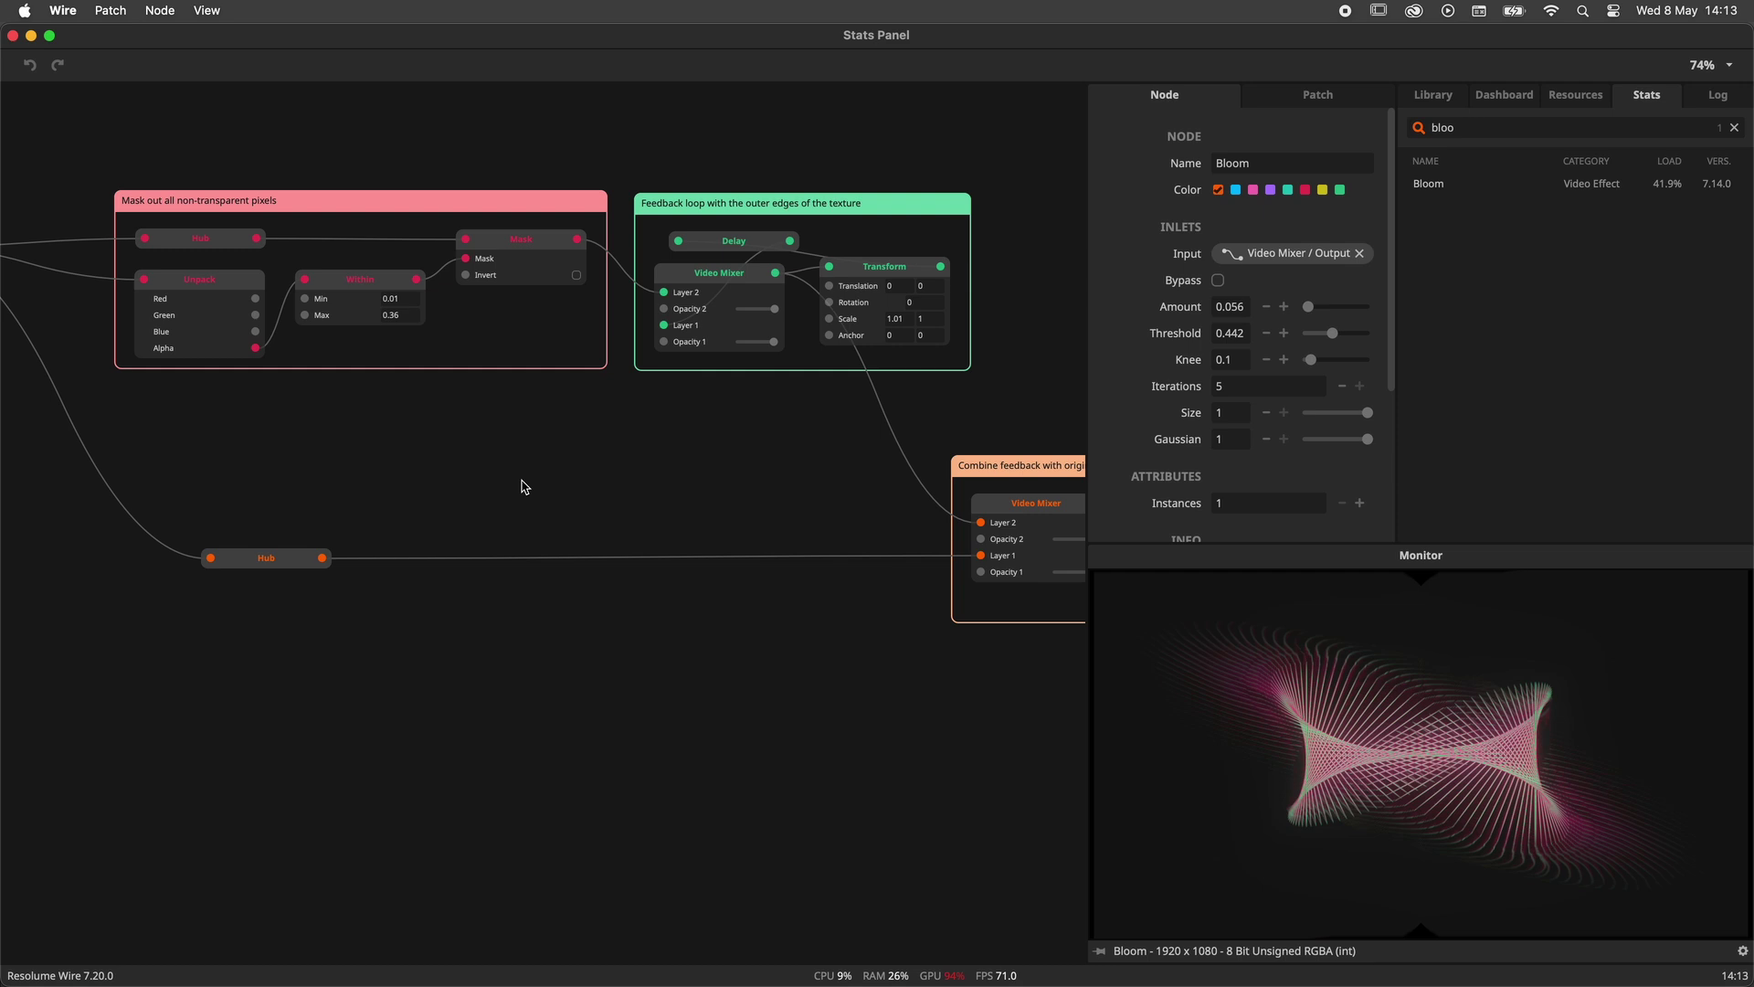
scroll(384, 522, down, 1)
drag(372, 521, 995, 509)
drag(658, 600, 791, 600)
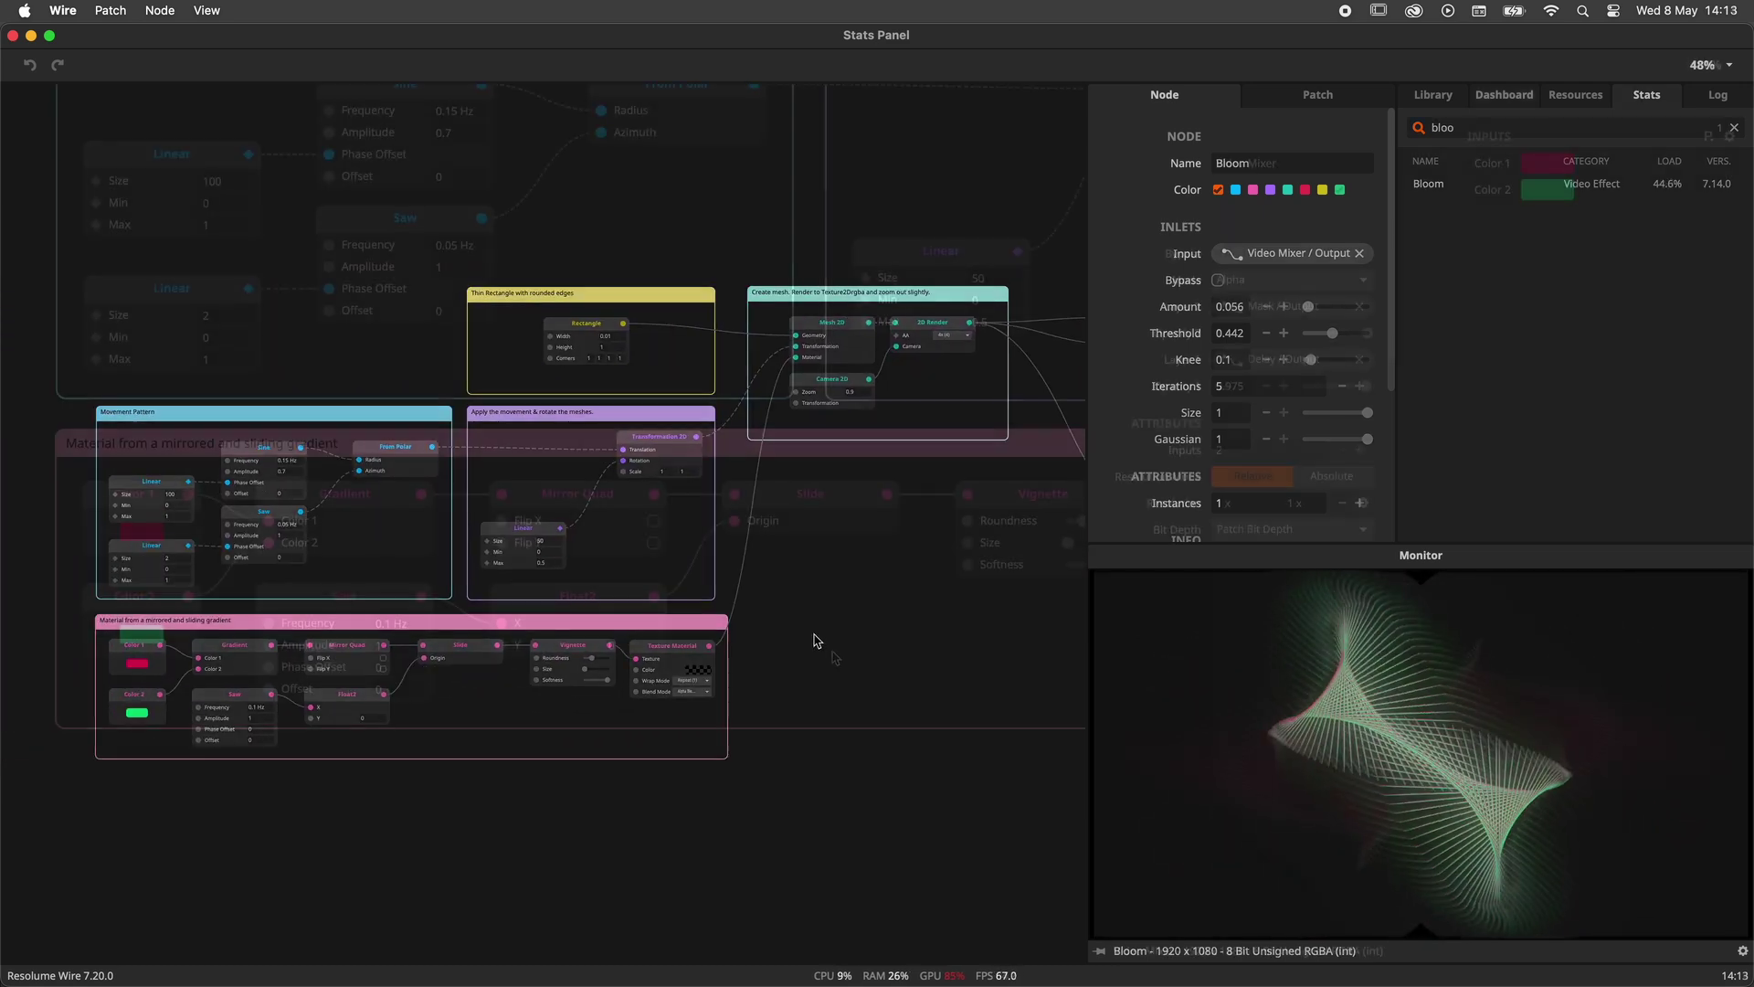
Search the stats for 'mix' and jump to the Video Mixer node
key(super+f)
key(super+f)
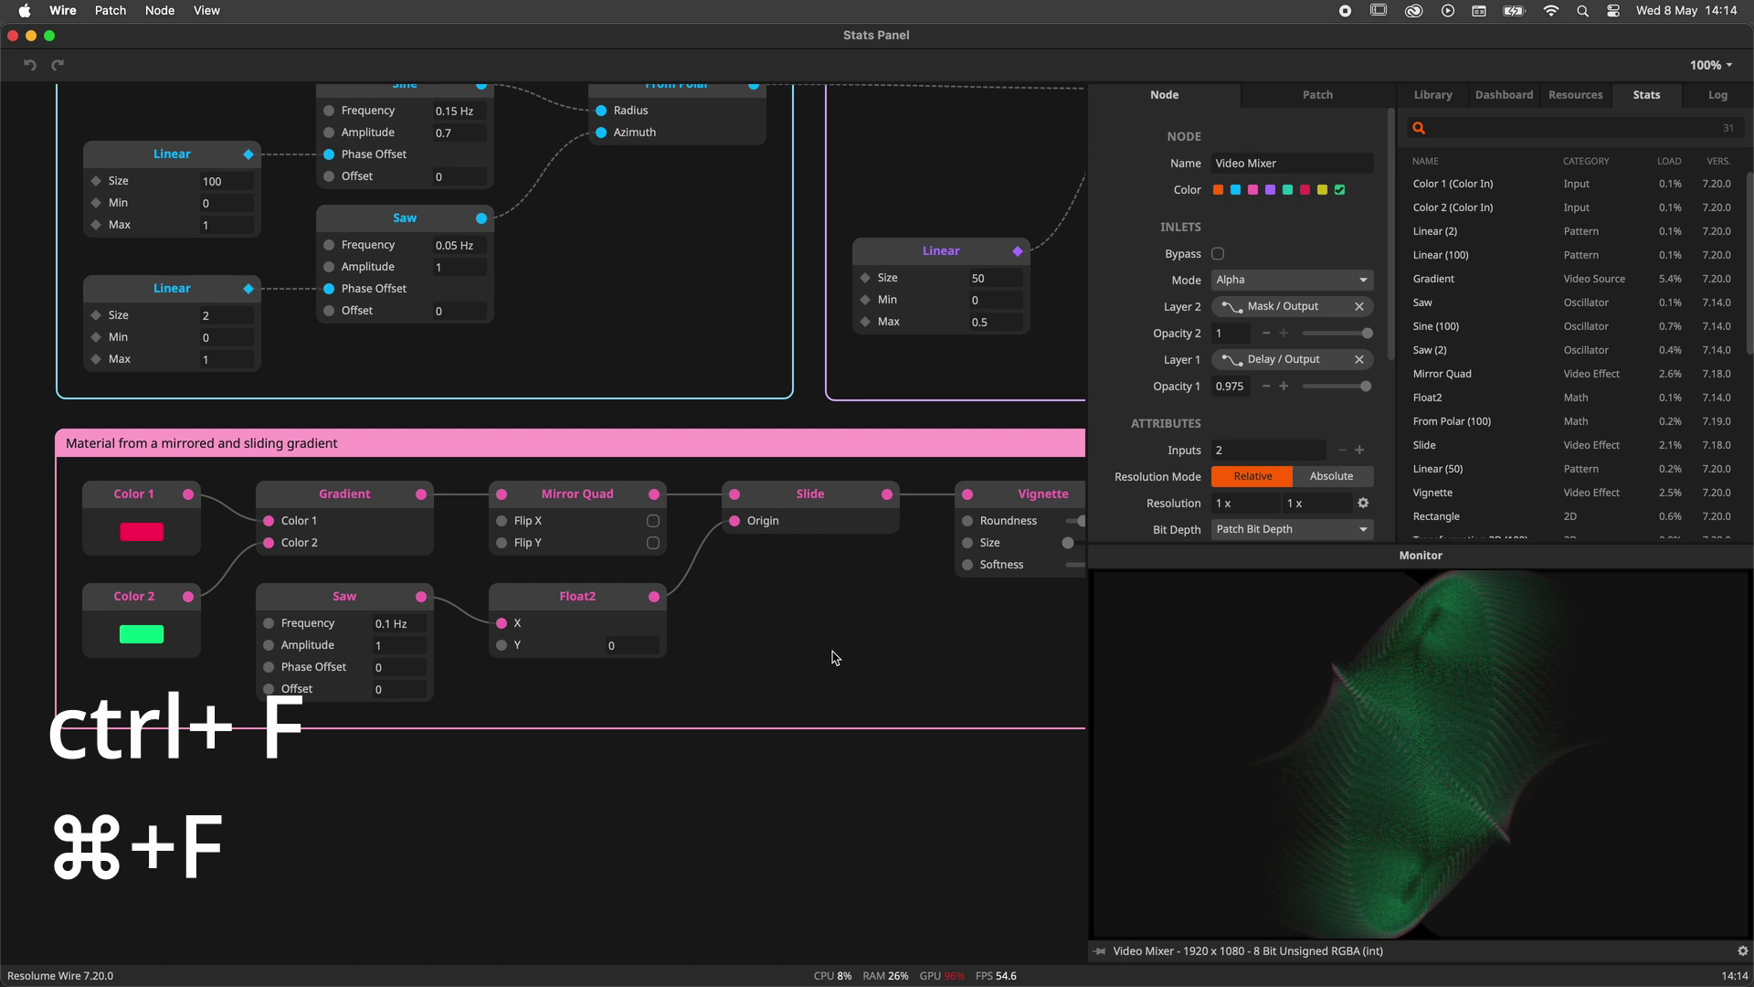
text(mix)
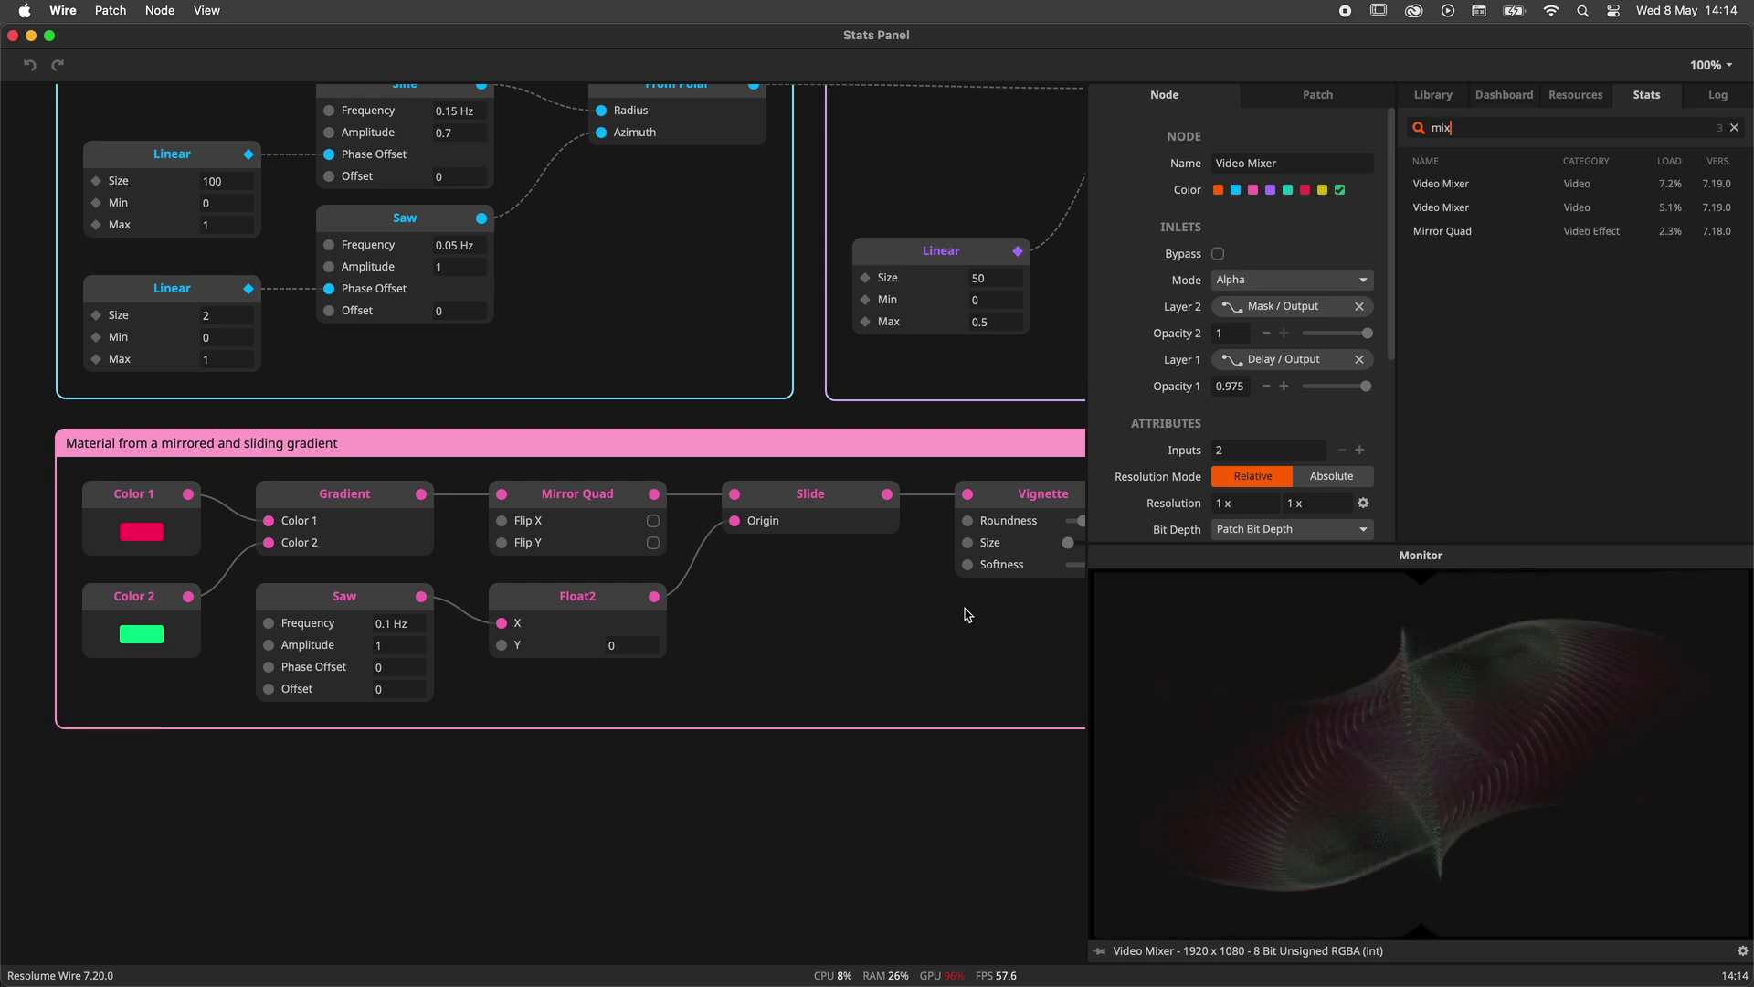
click(1456, 187)
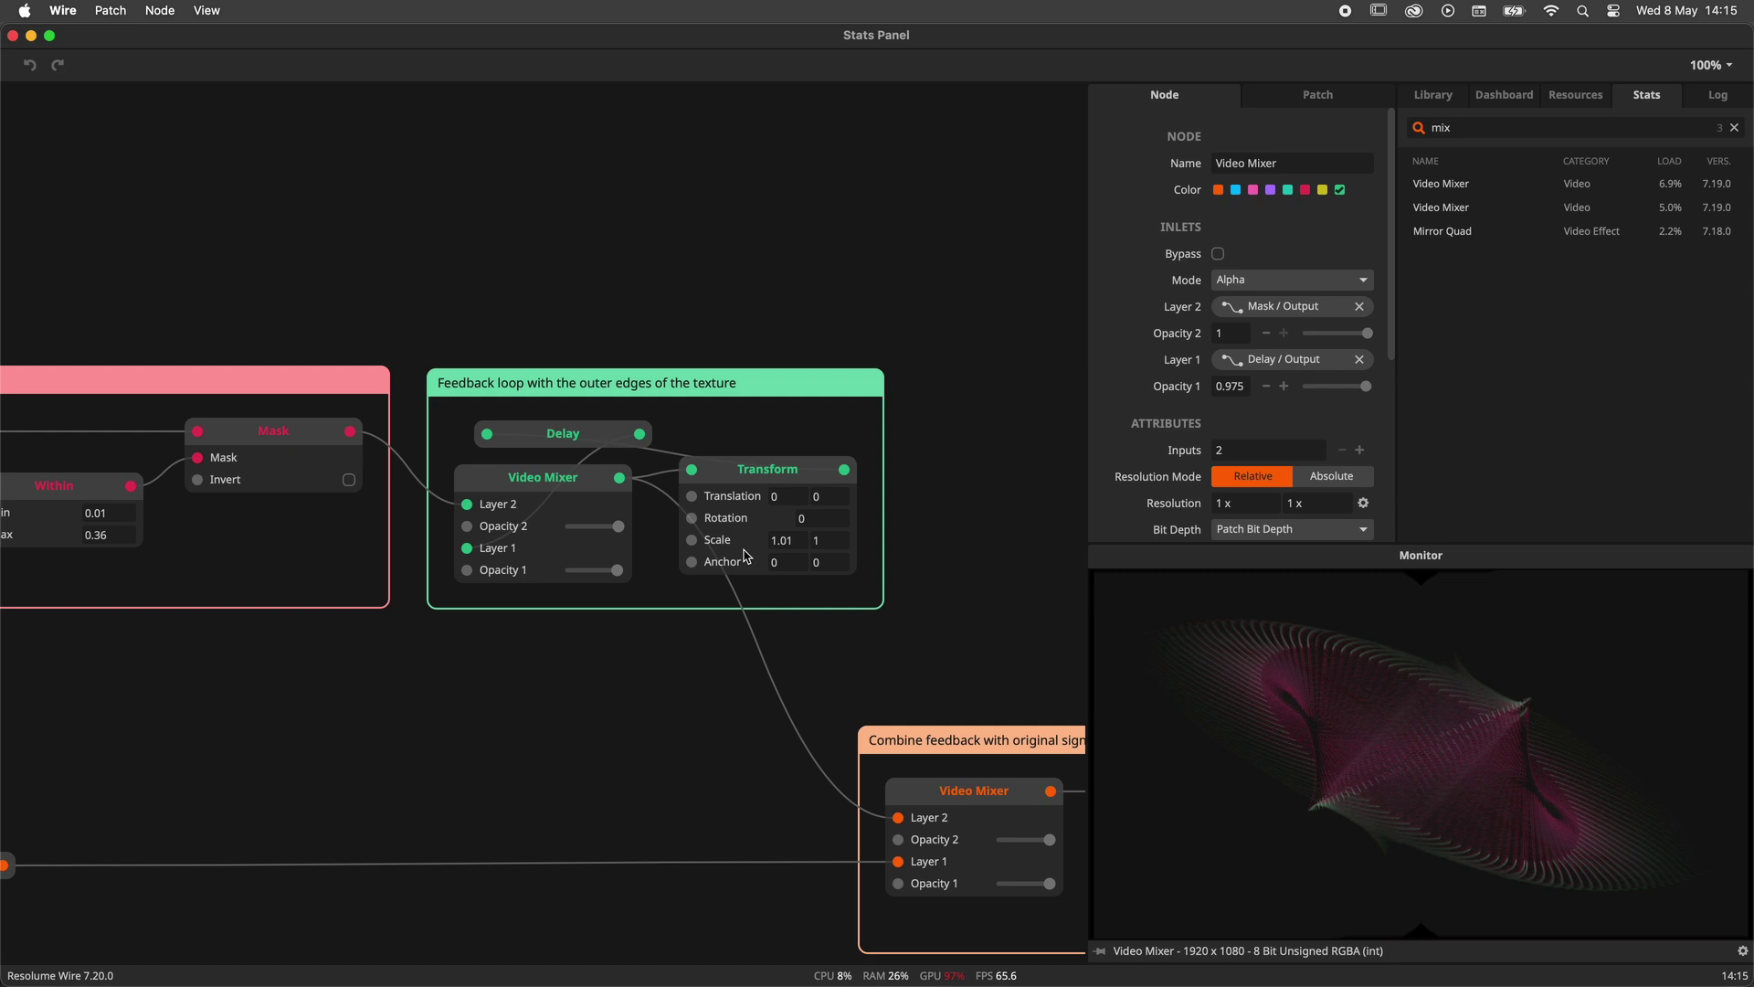
Hide the Stats panel from its context menu, then restore it with Super+Z
right_click(1633, 103)
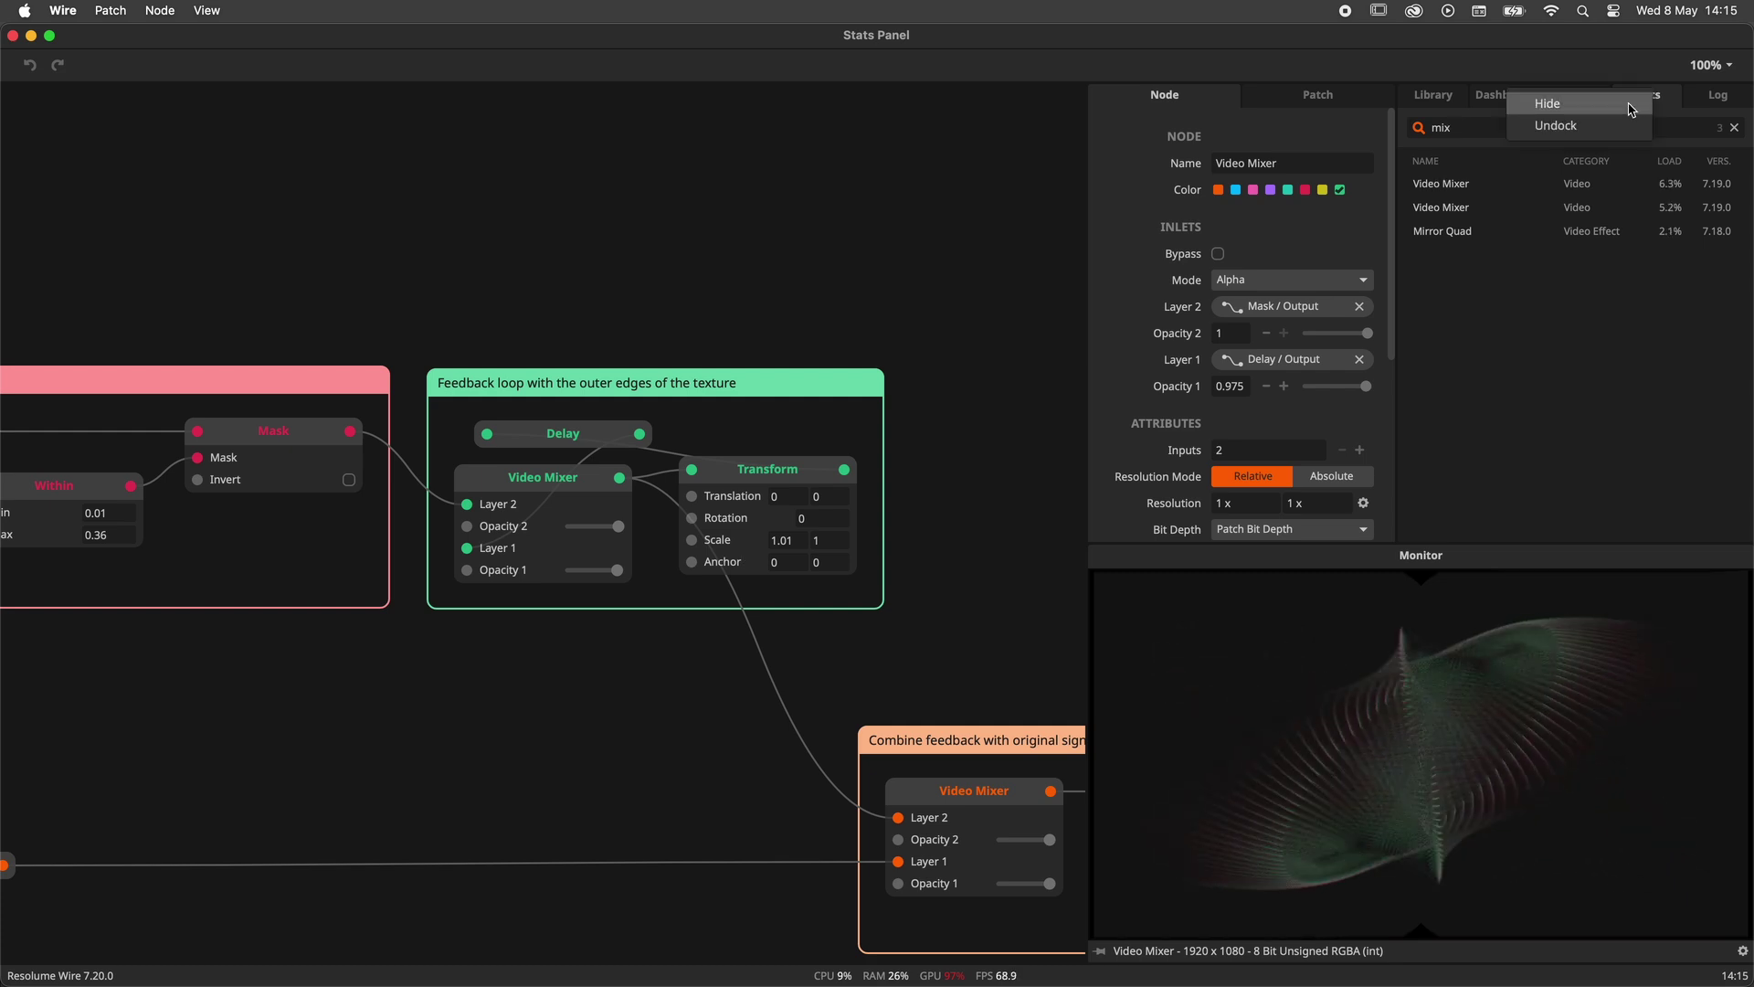
click(1589, 119)
key(super+z)
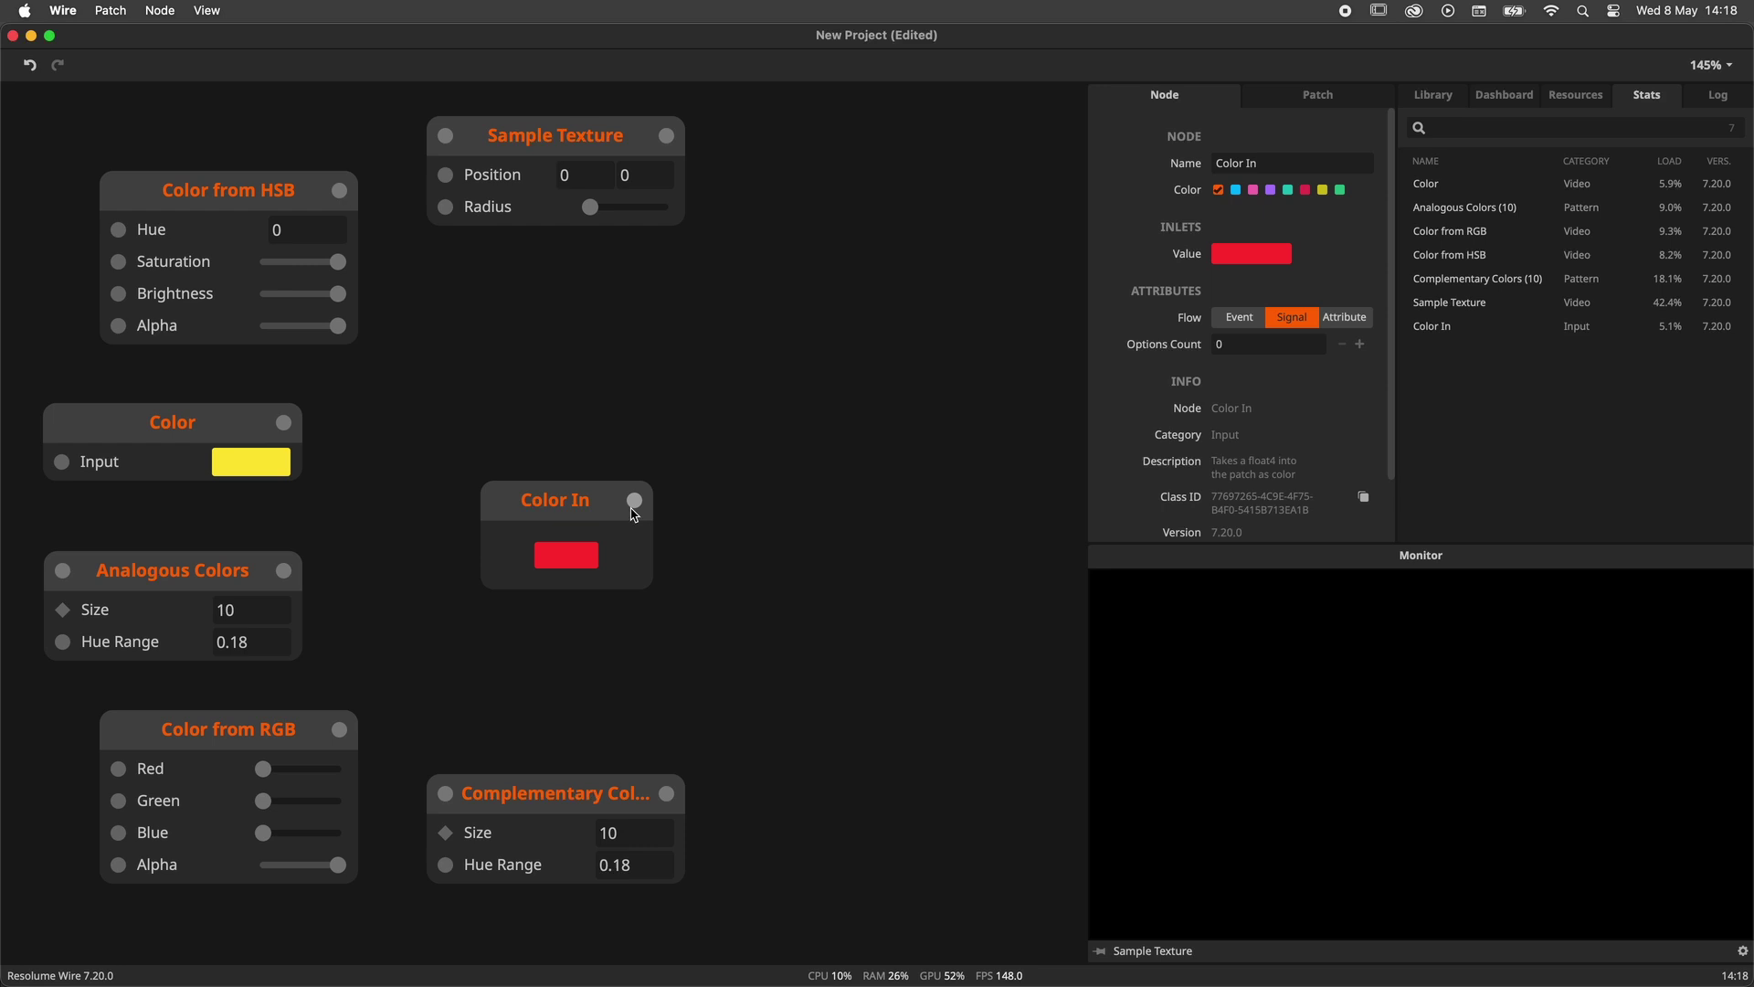
Add an Unpack node ('unp') fed by Color In's outlet, exposing RGBA and HSB values
mouse_move(635, 515)
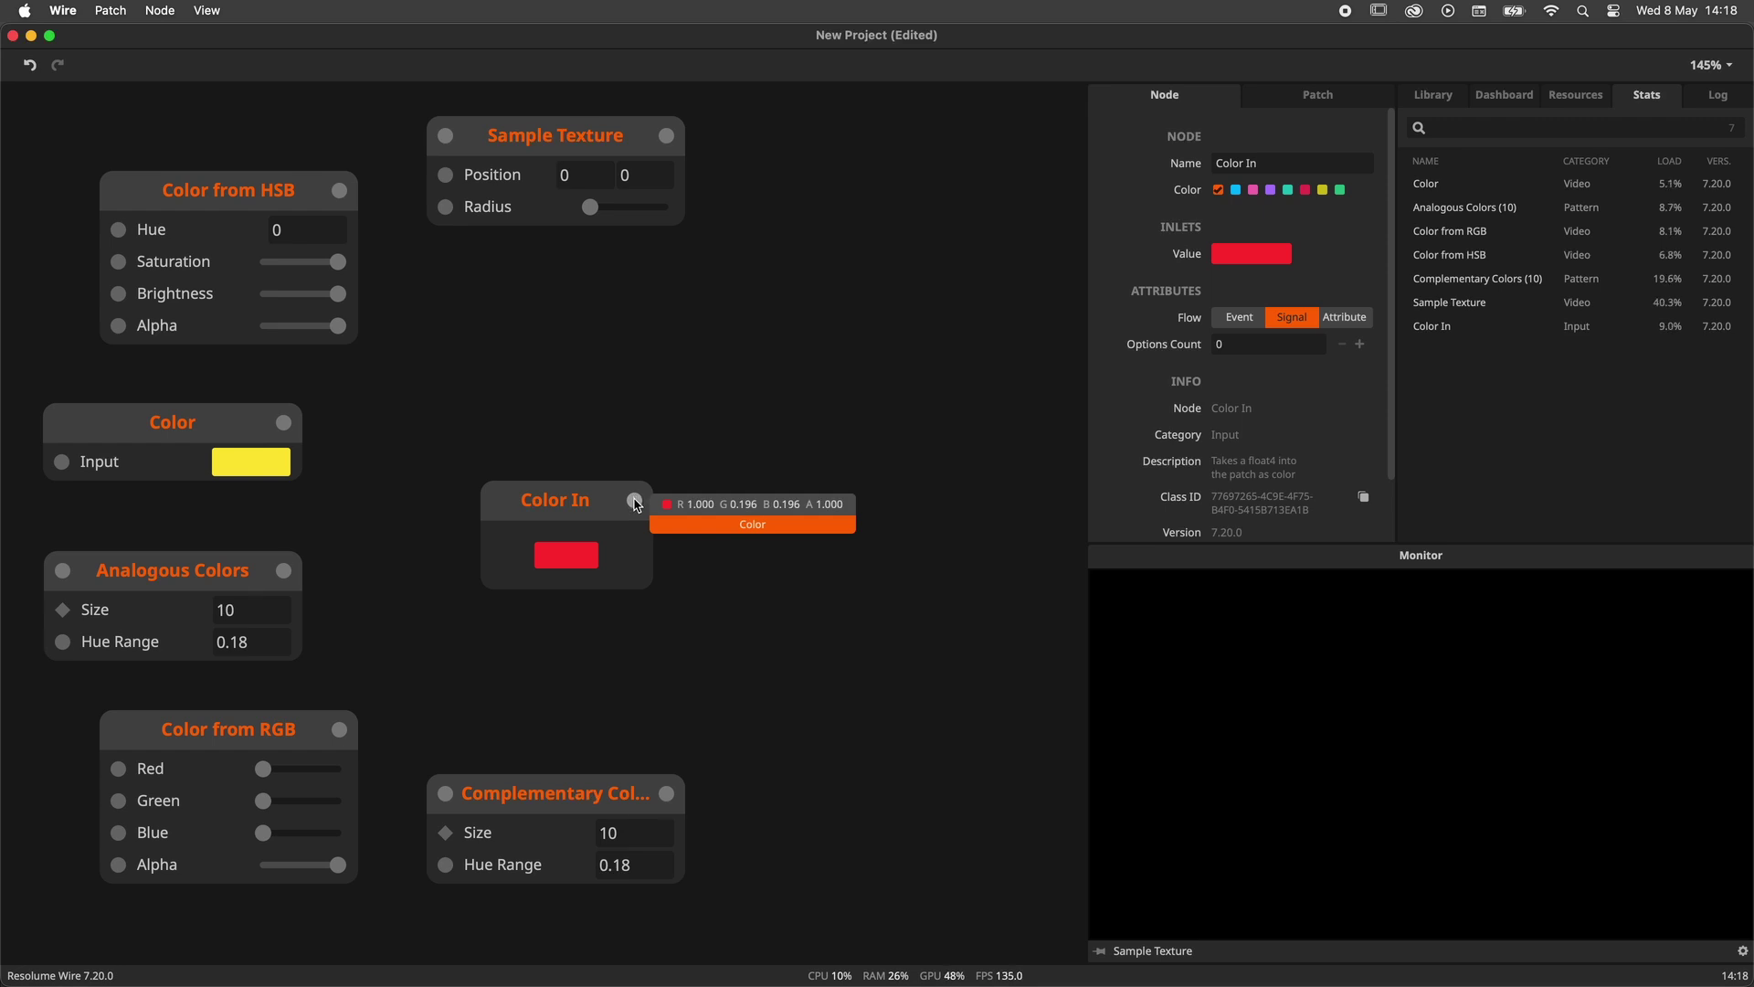
drag(635, 503, 704, 485)
text(unp)
key(Return)
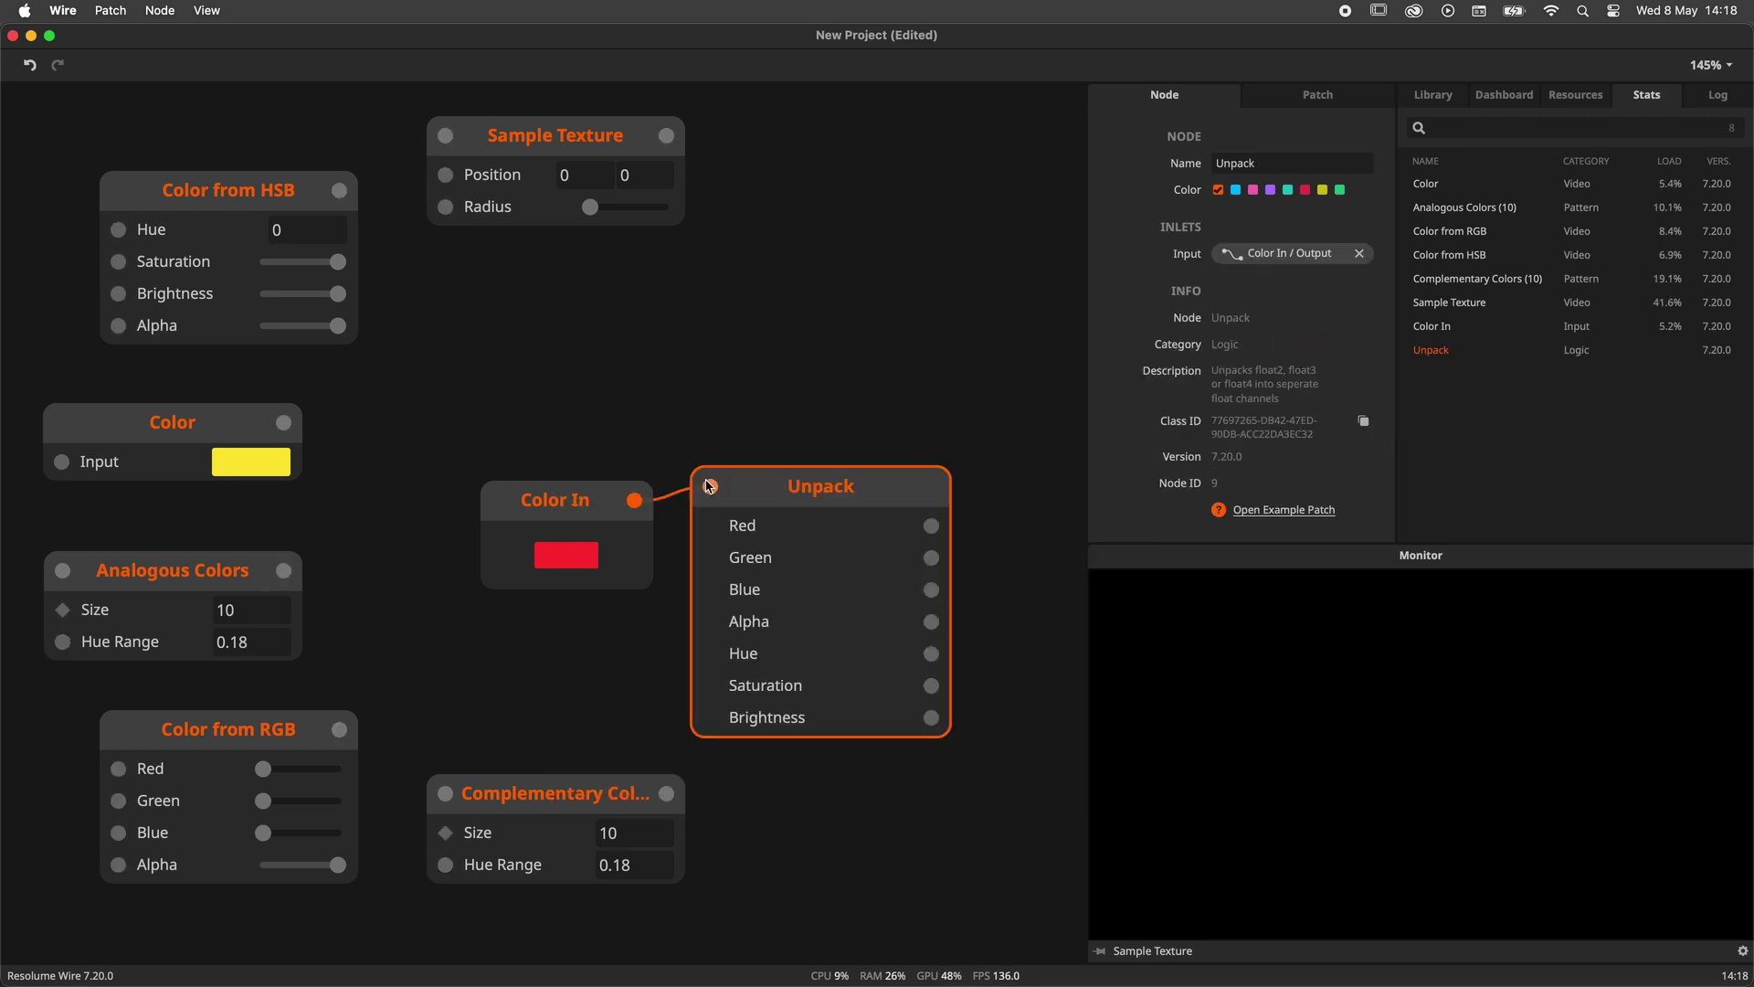
mouse_move(944, 543)
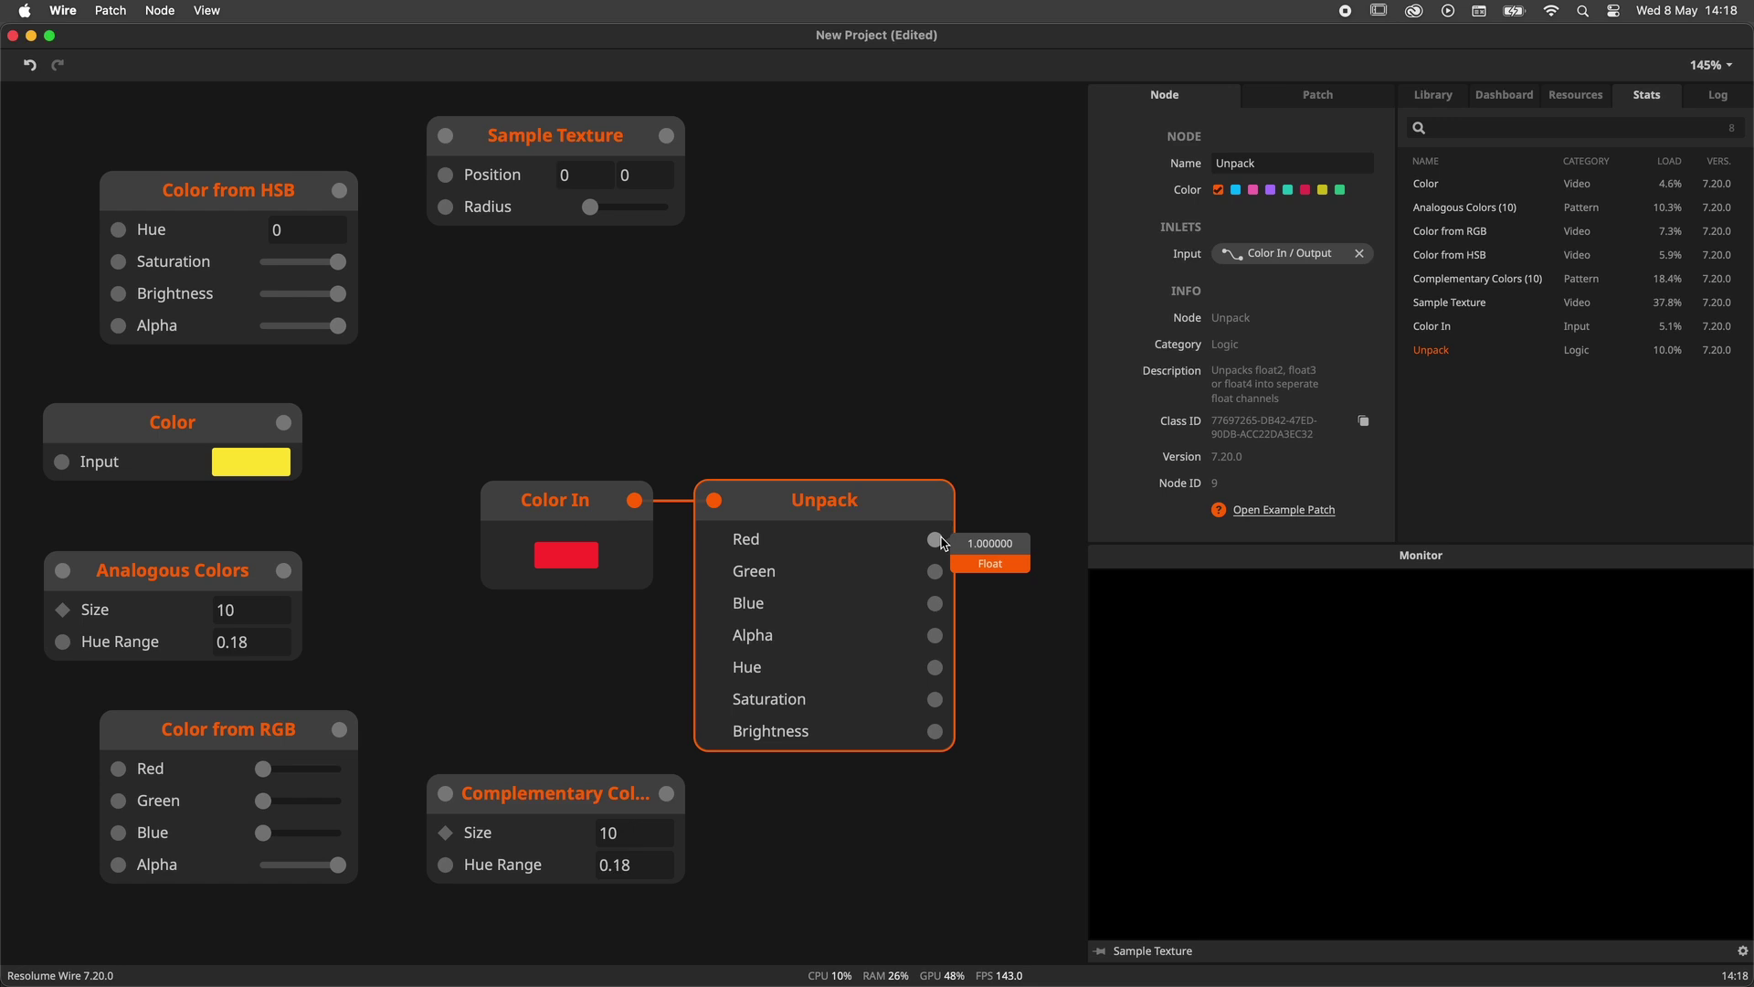
mouse_move(944, 632)
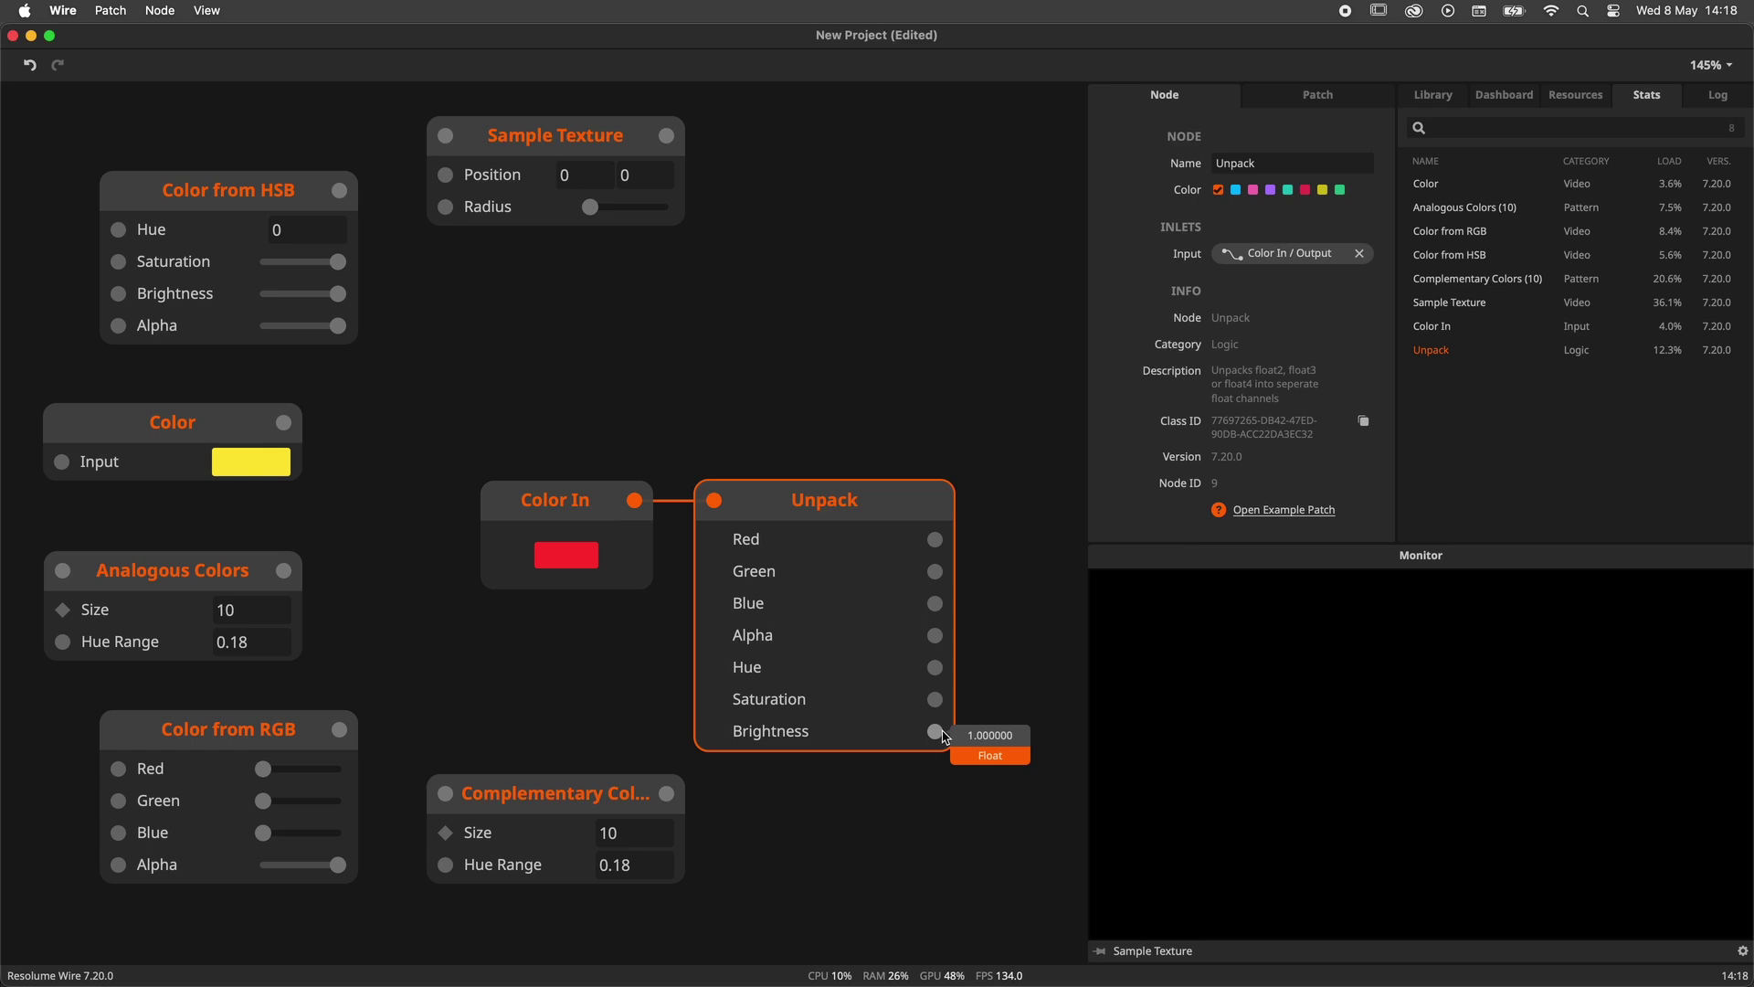
Set Color from RGB to full red and about 0.41 green for an orange output
click(1041, 694)
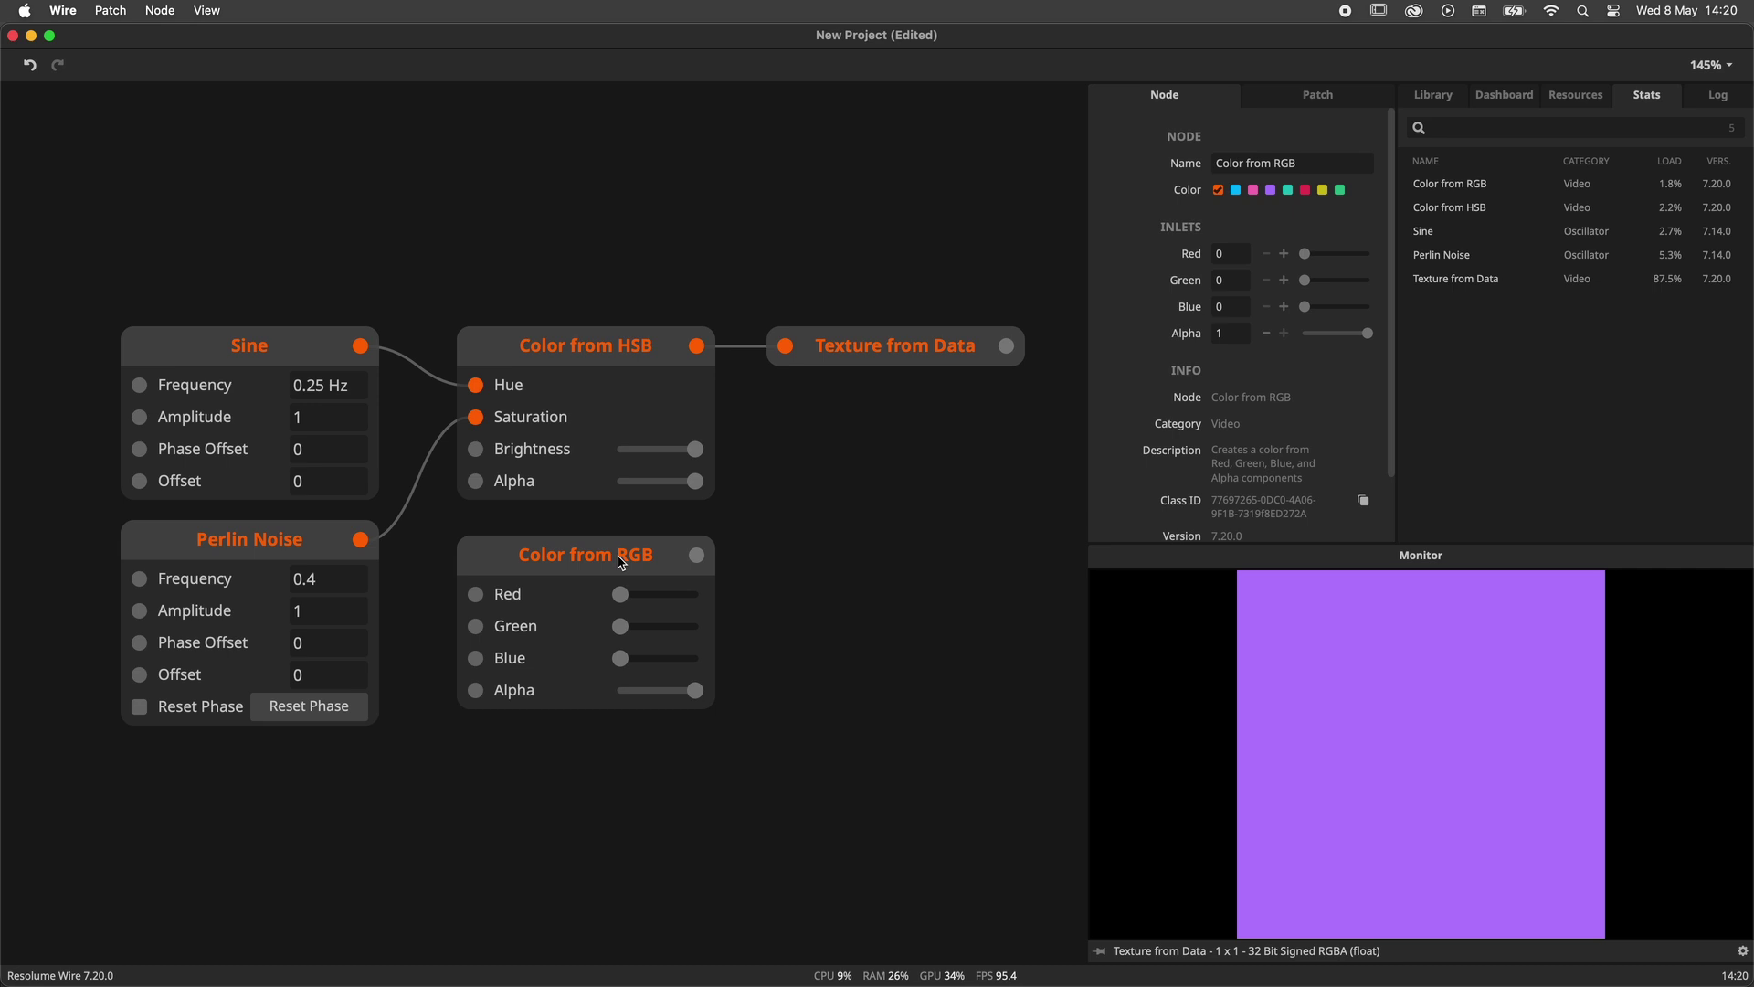
click(676, 577)
click(603, 369)
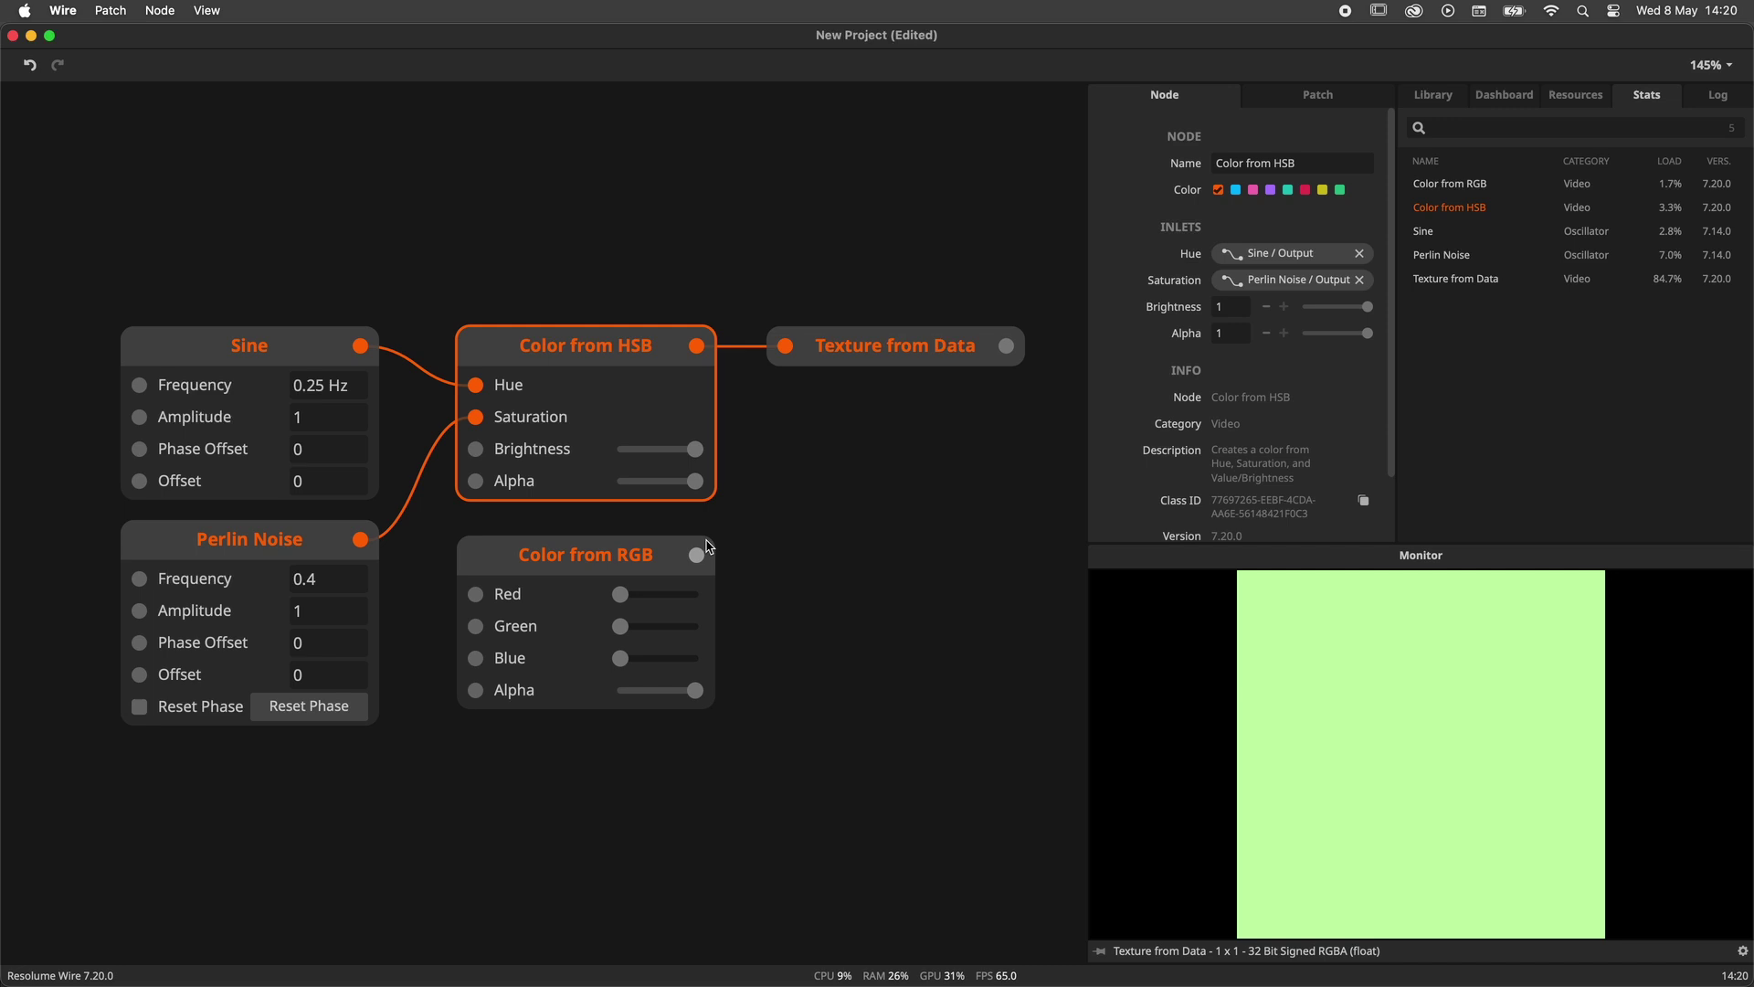
mouse_move(702, 566)
drag(620, 594, 651, 625)
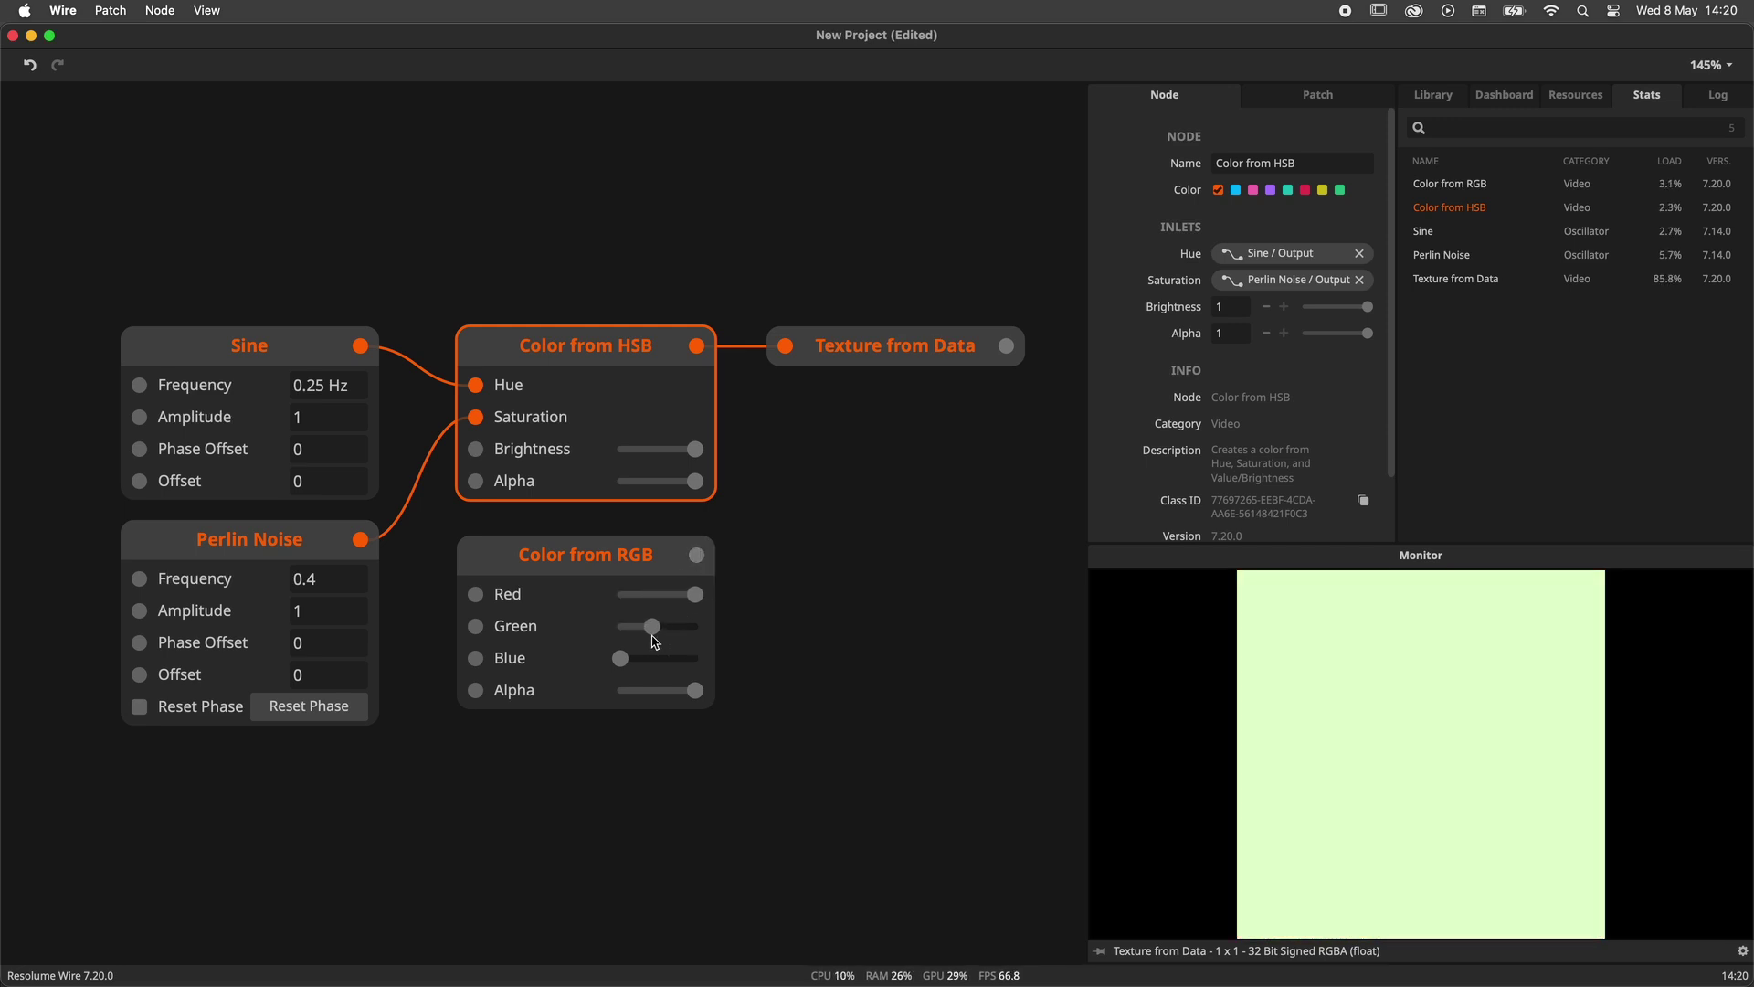
mouse_move(702, 571)
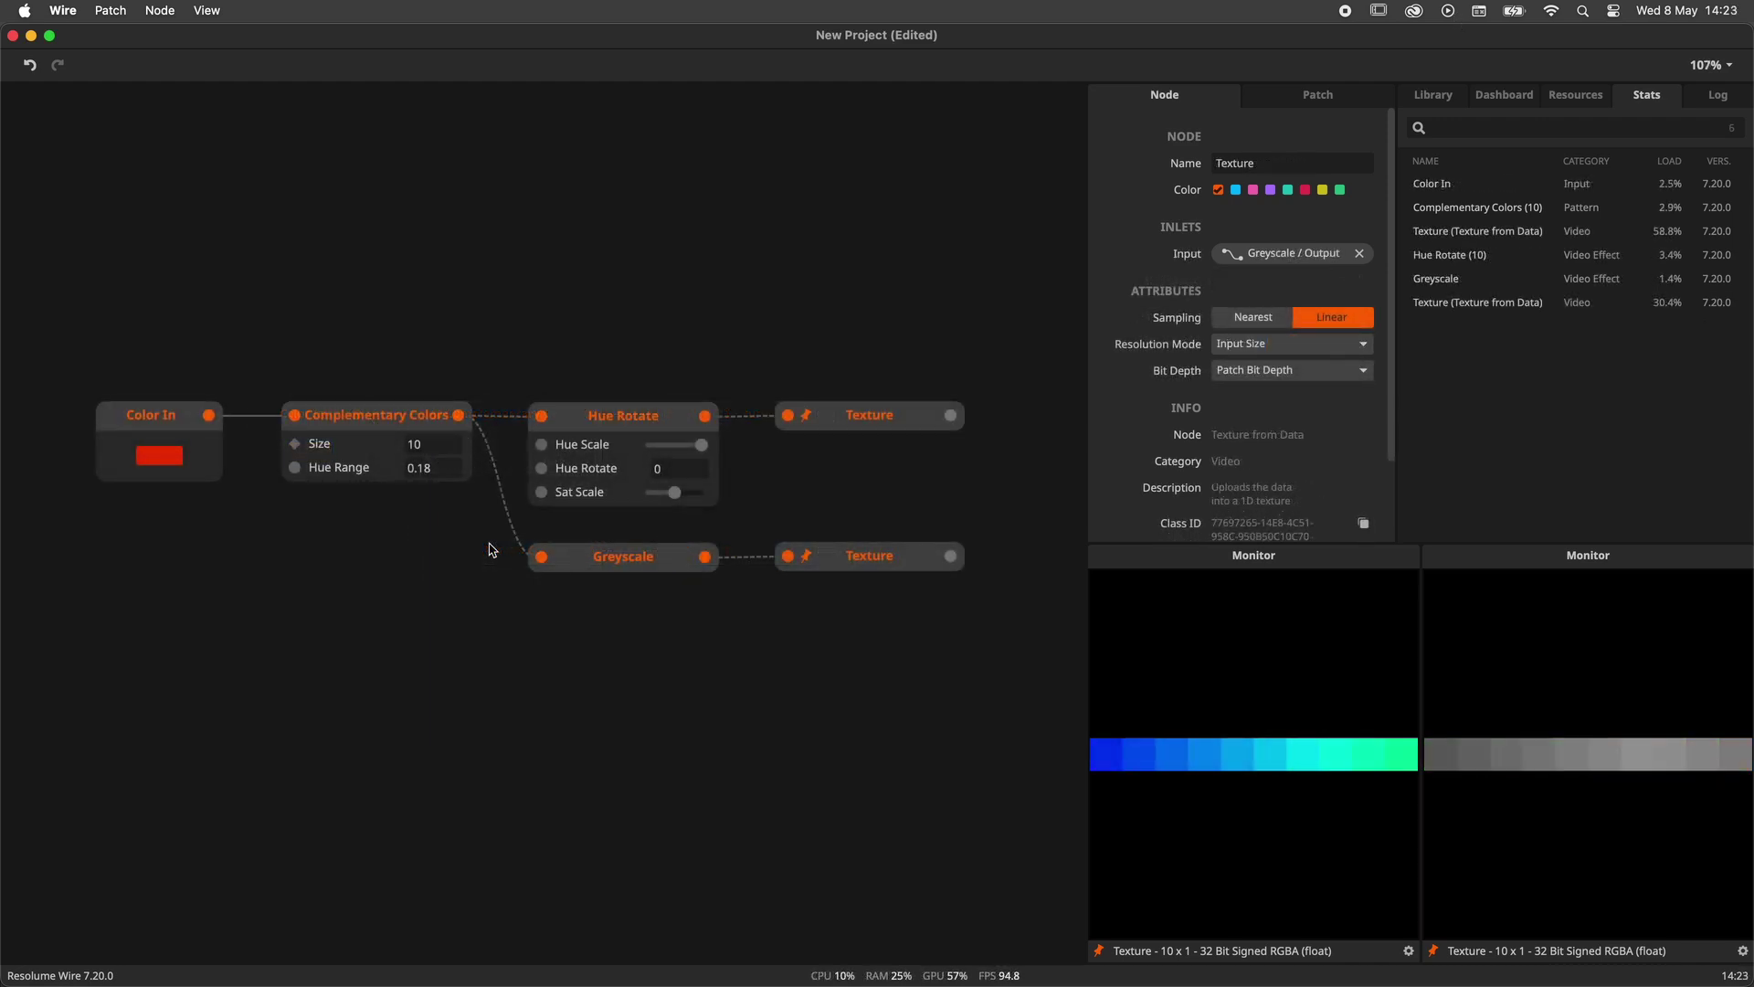
Change Color In from red to green and raise Hue Rotate to 0.6
click(637, 428)
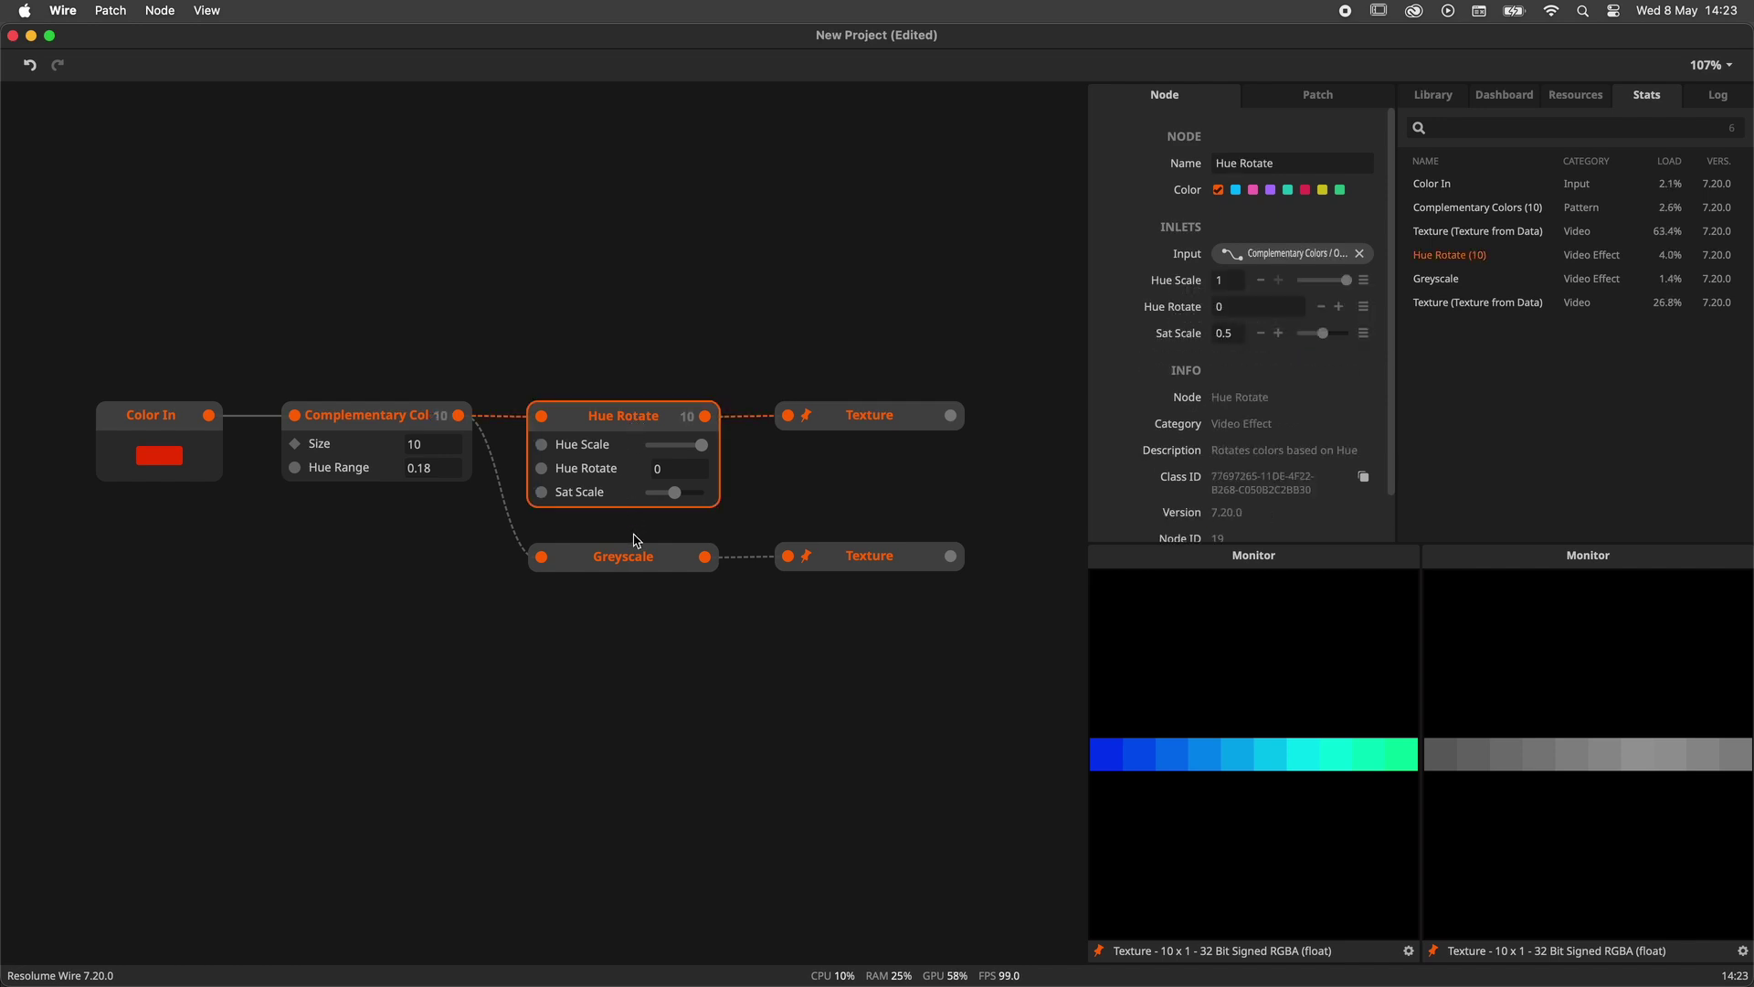
click(637, 545)
click(153, 466)
drag(293, 560, 427, 638)
click(427, 638)
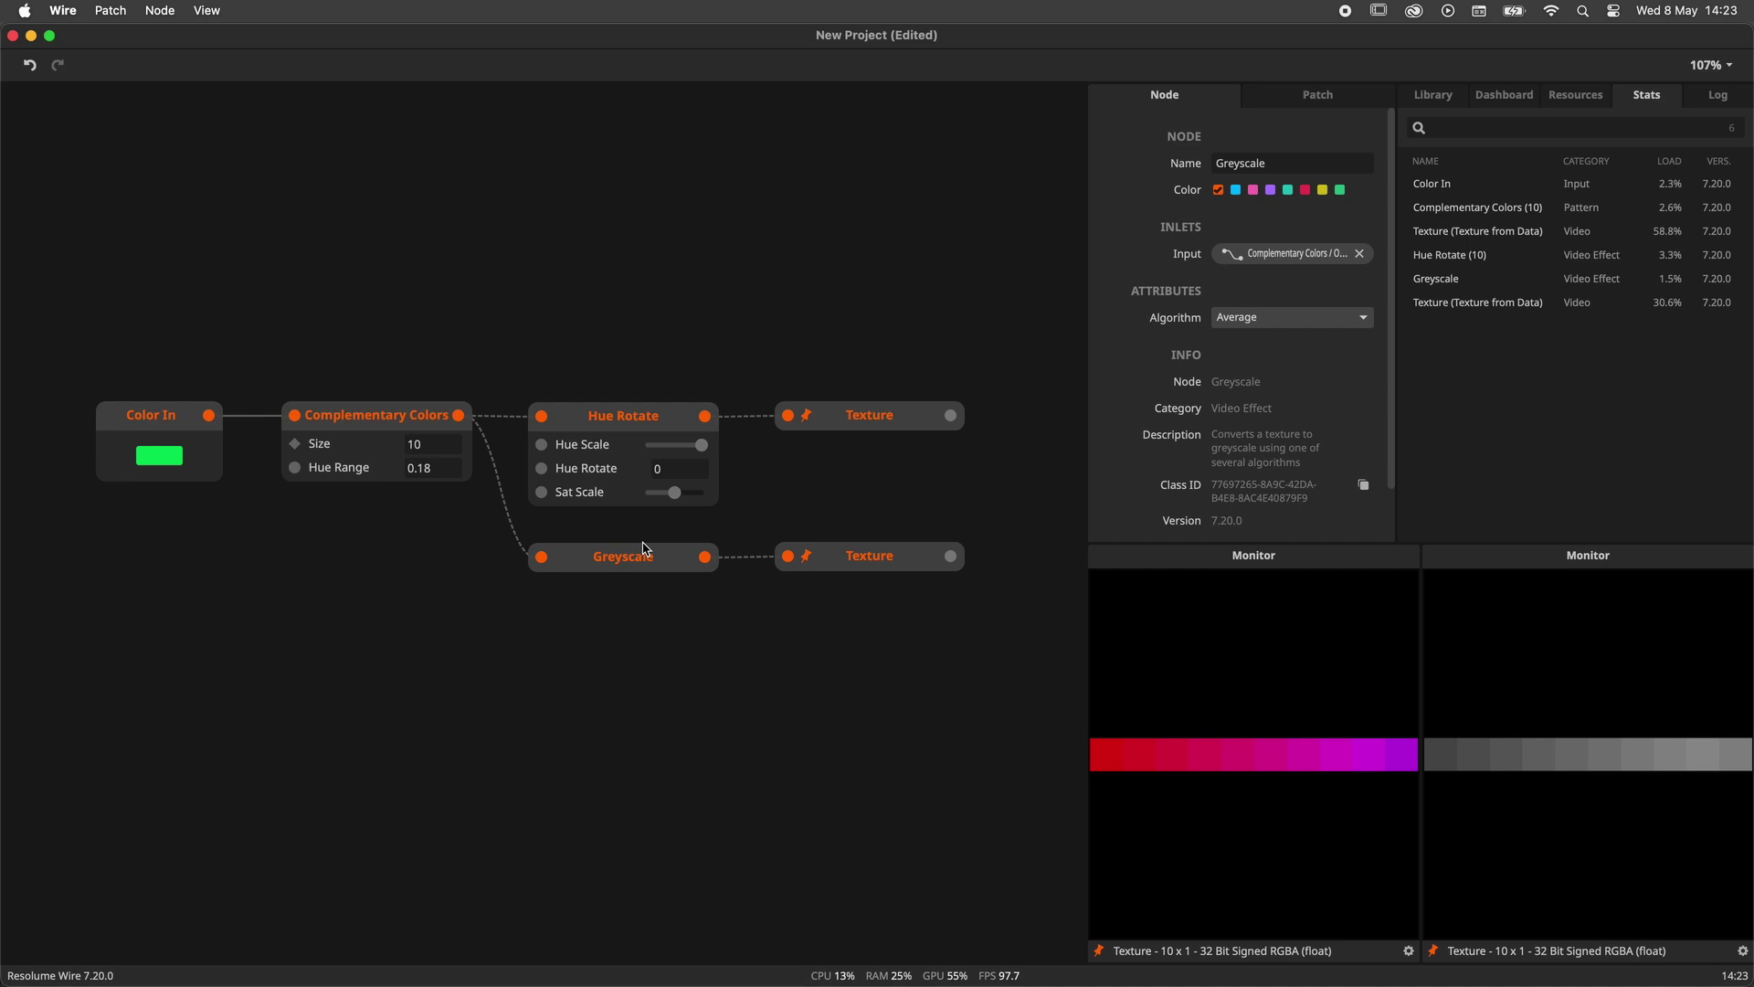
click(637, 441)
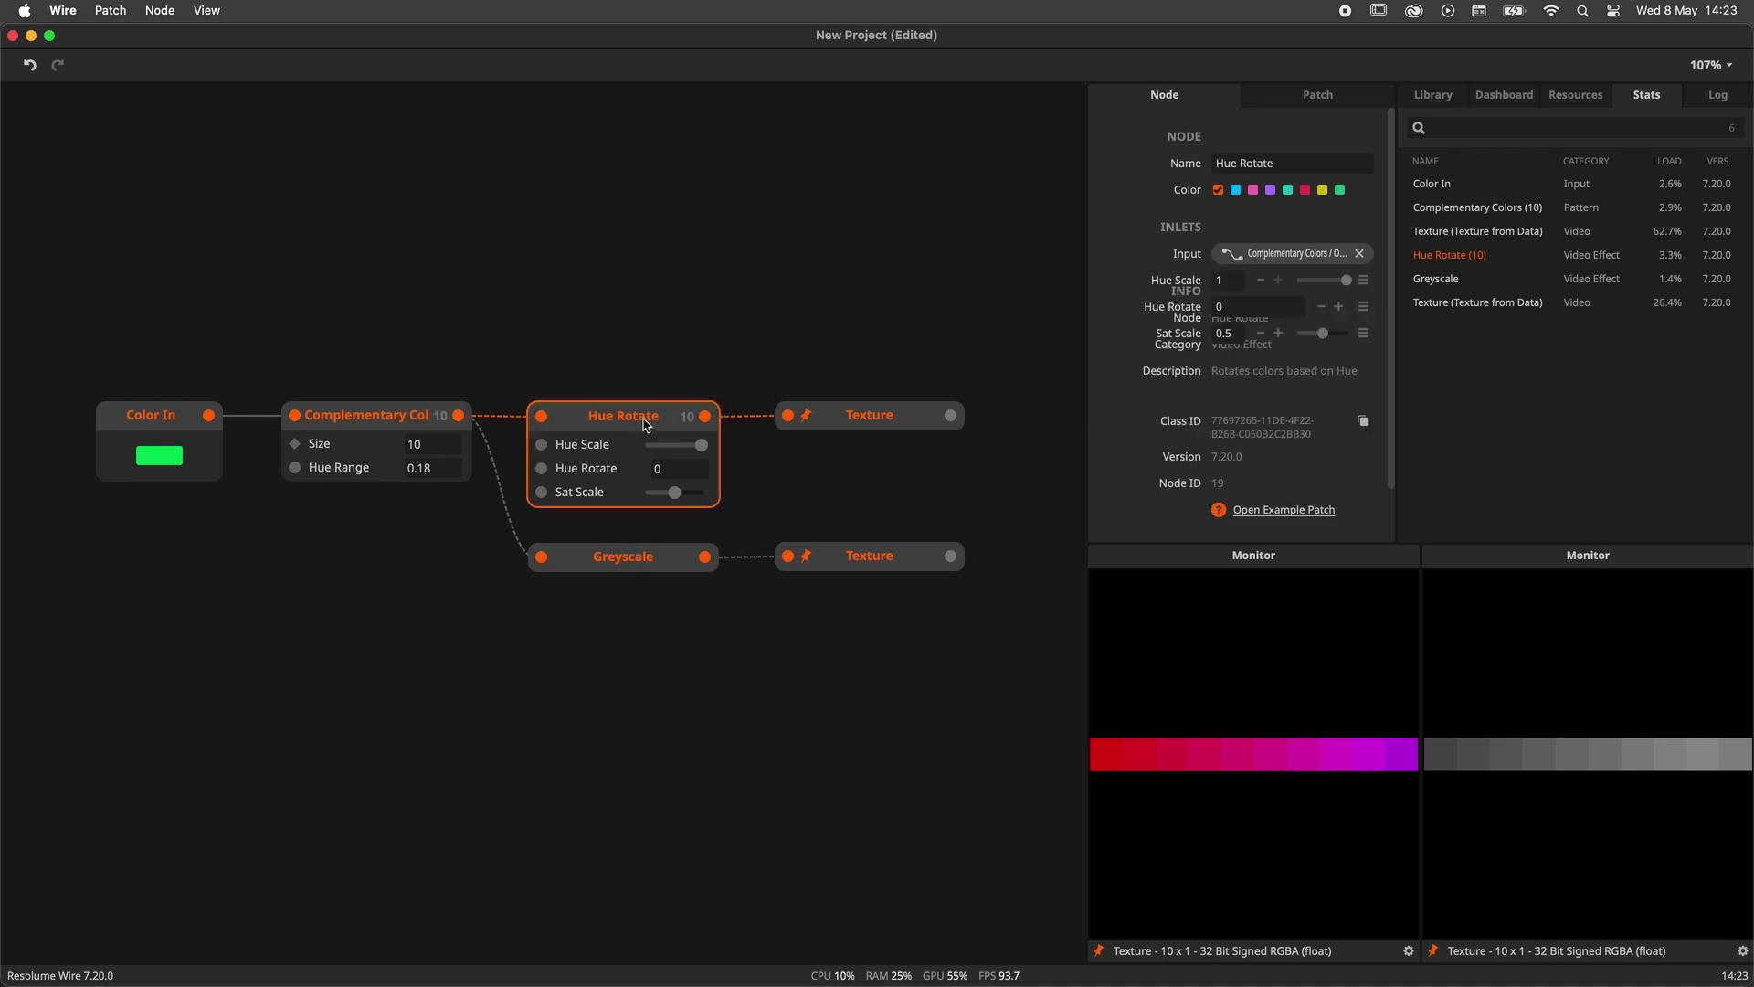
drag(678, 479, 683, 412)
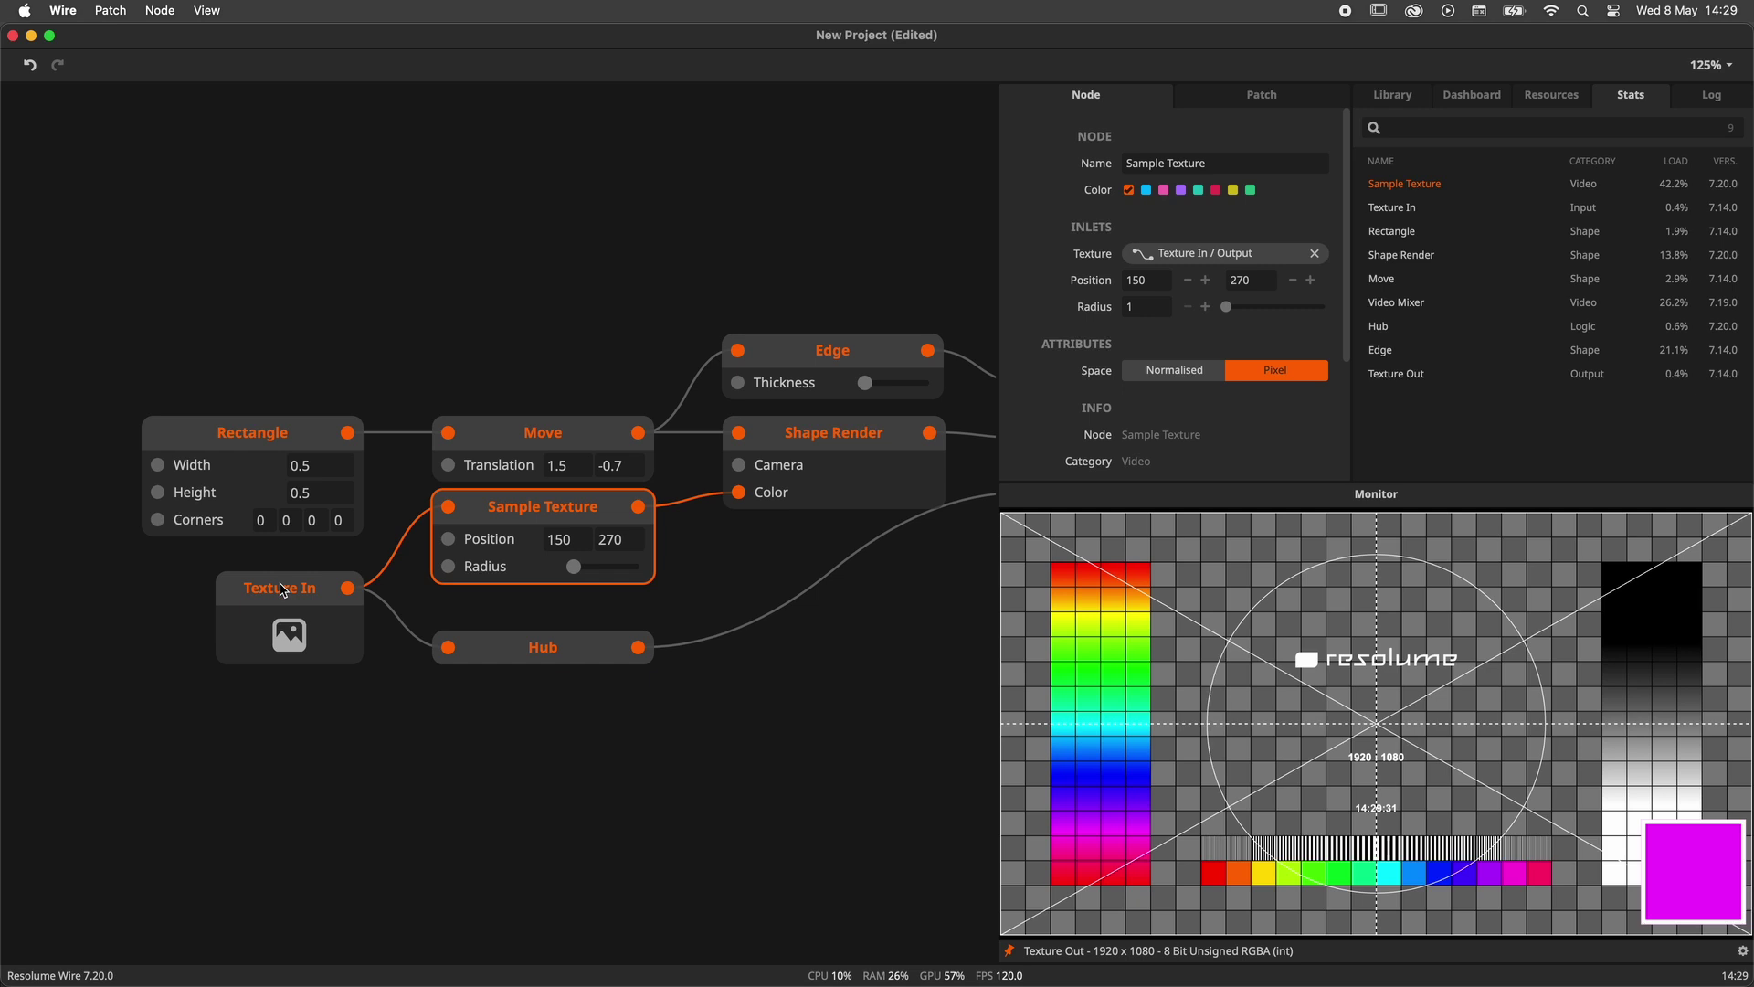
Toggle Sample Texture between normalised and pixel space, keep pixel, and move Position Y to 250
click(283, 592)
click(495, 527)
mouse_move(652, 515)
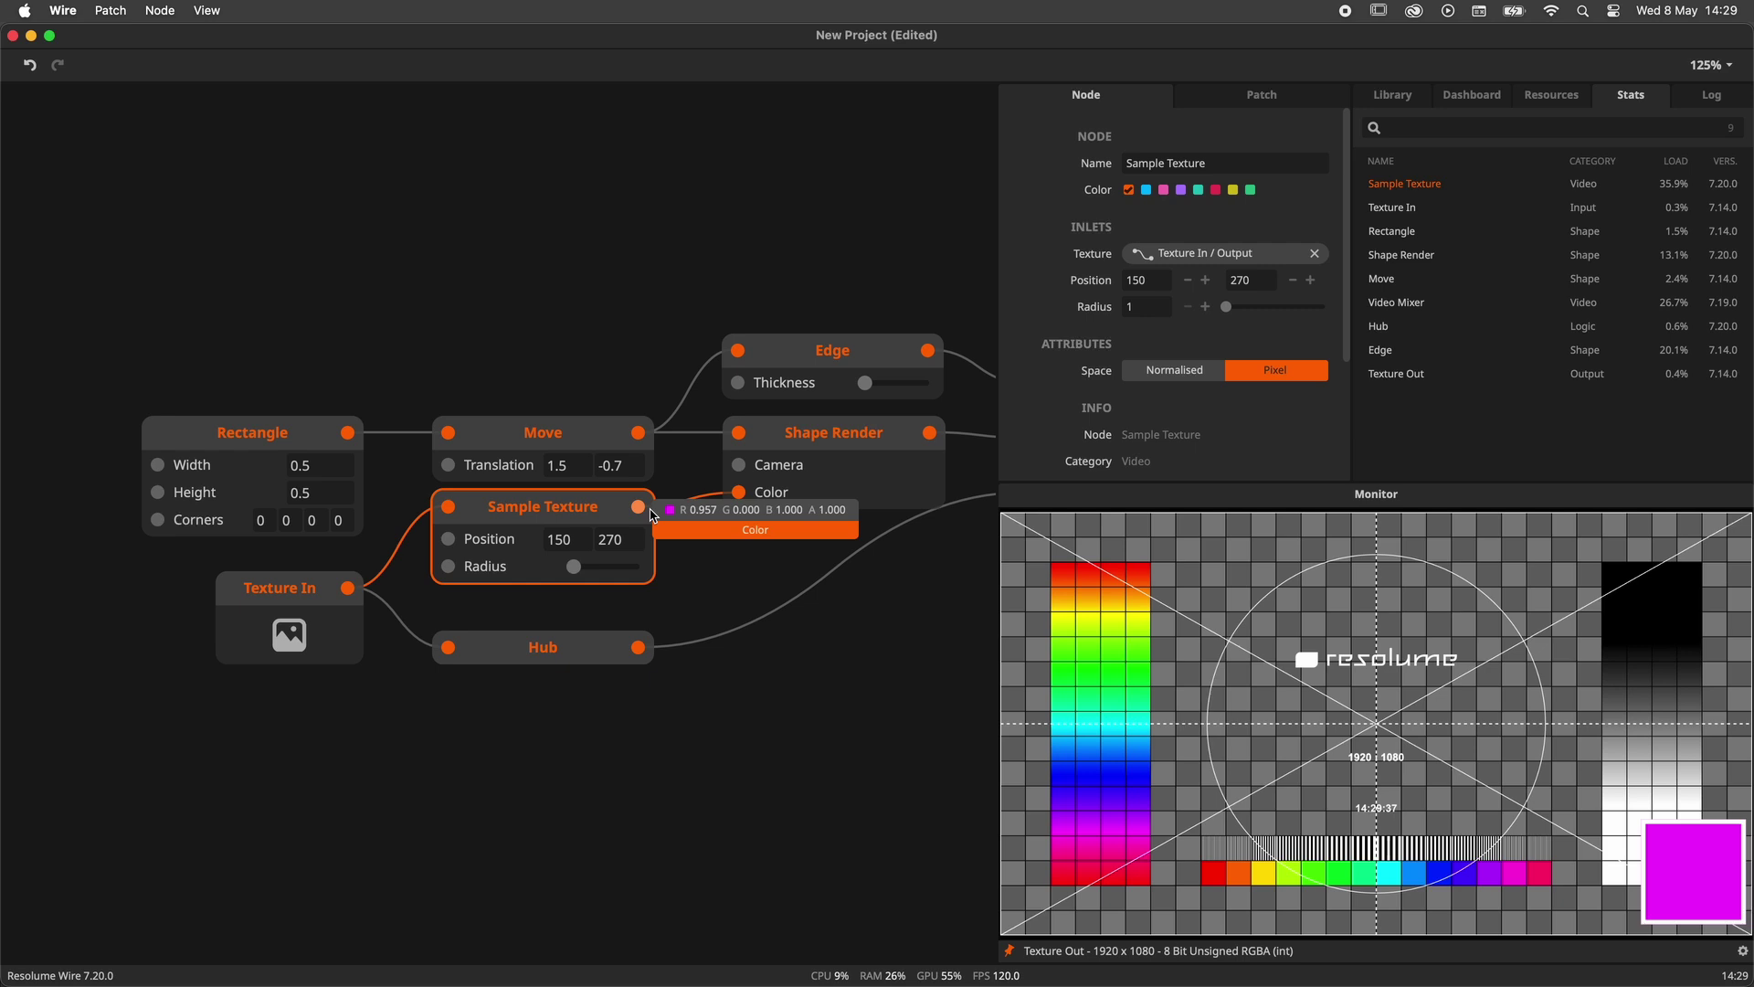
click(1160, 371)
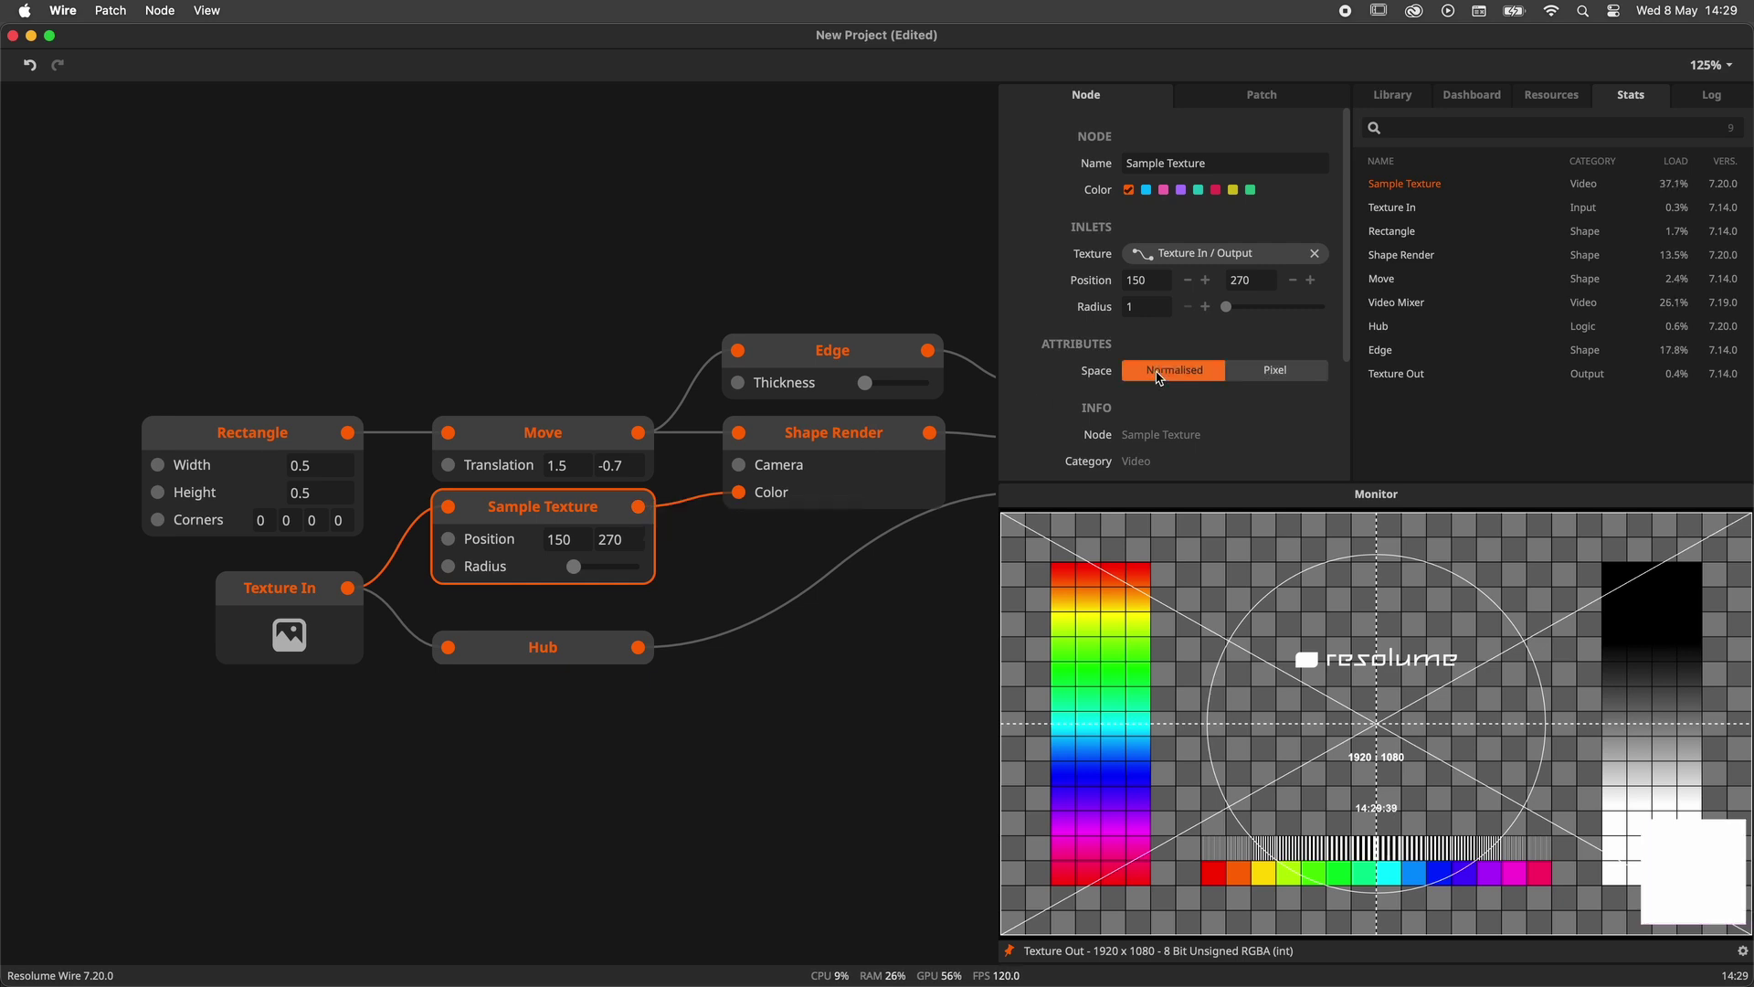
click(1276, 370)
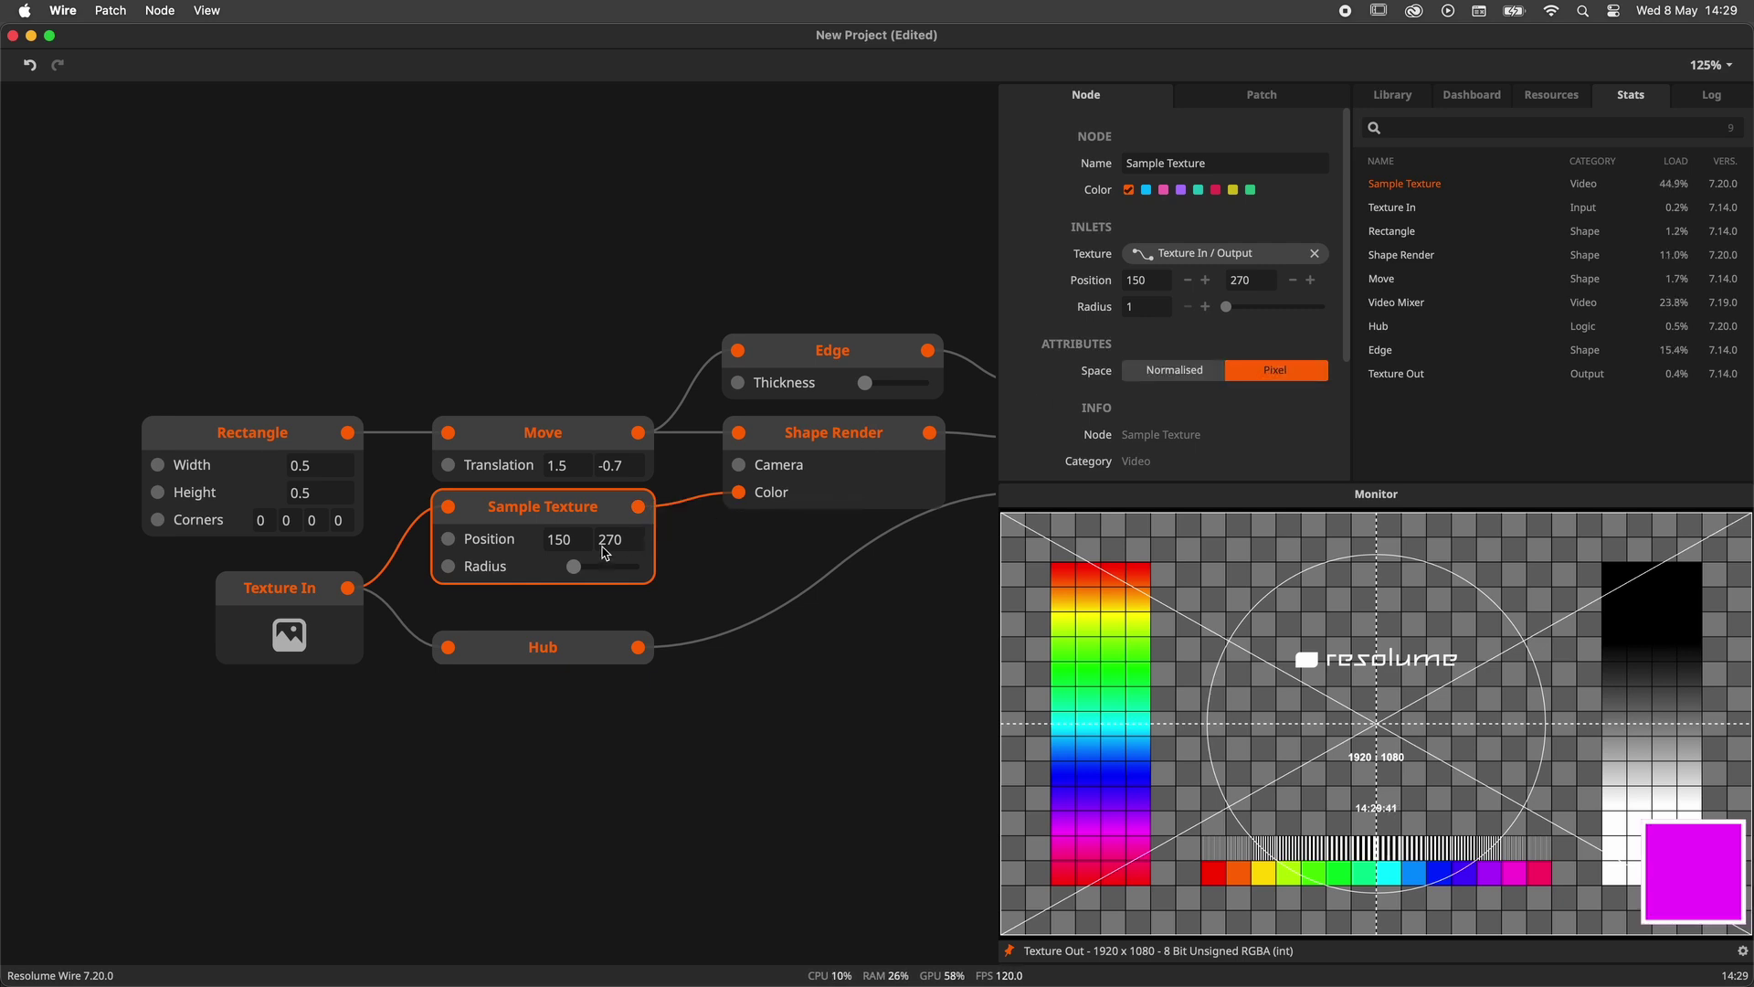
mouse_move(612, 549)
mouse_down()
mouse_move(627, 274)
mouse_move(637, 569)
mouse_up()
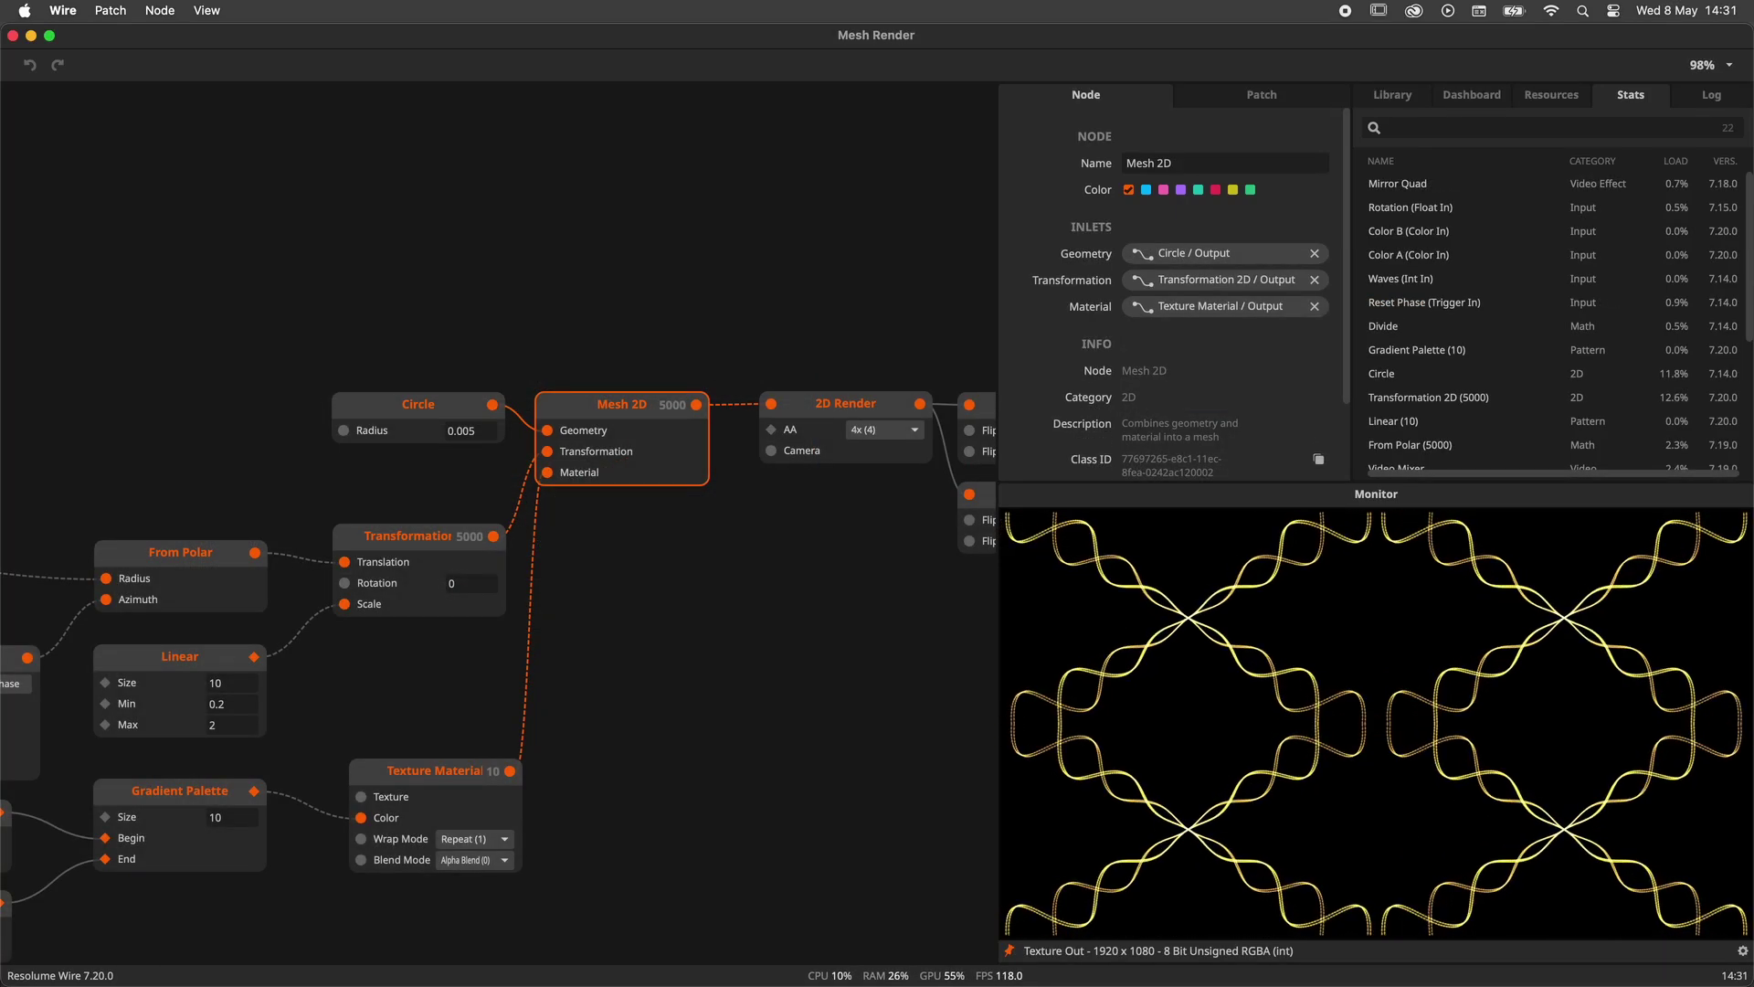
Switch focus to another application window with Super+Tab
key(super+Tab)
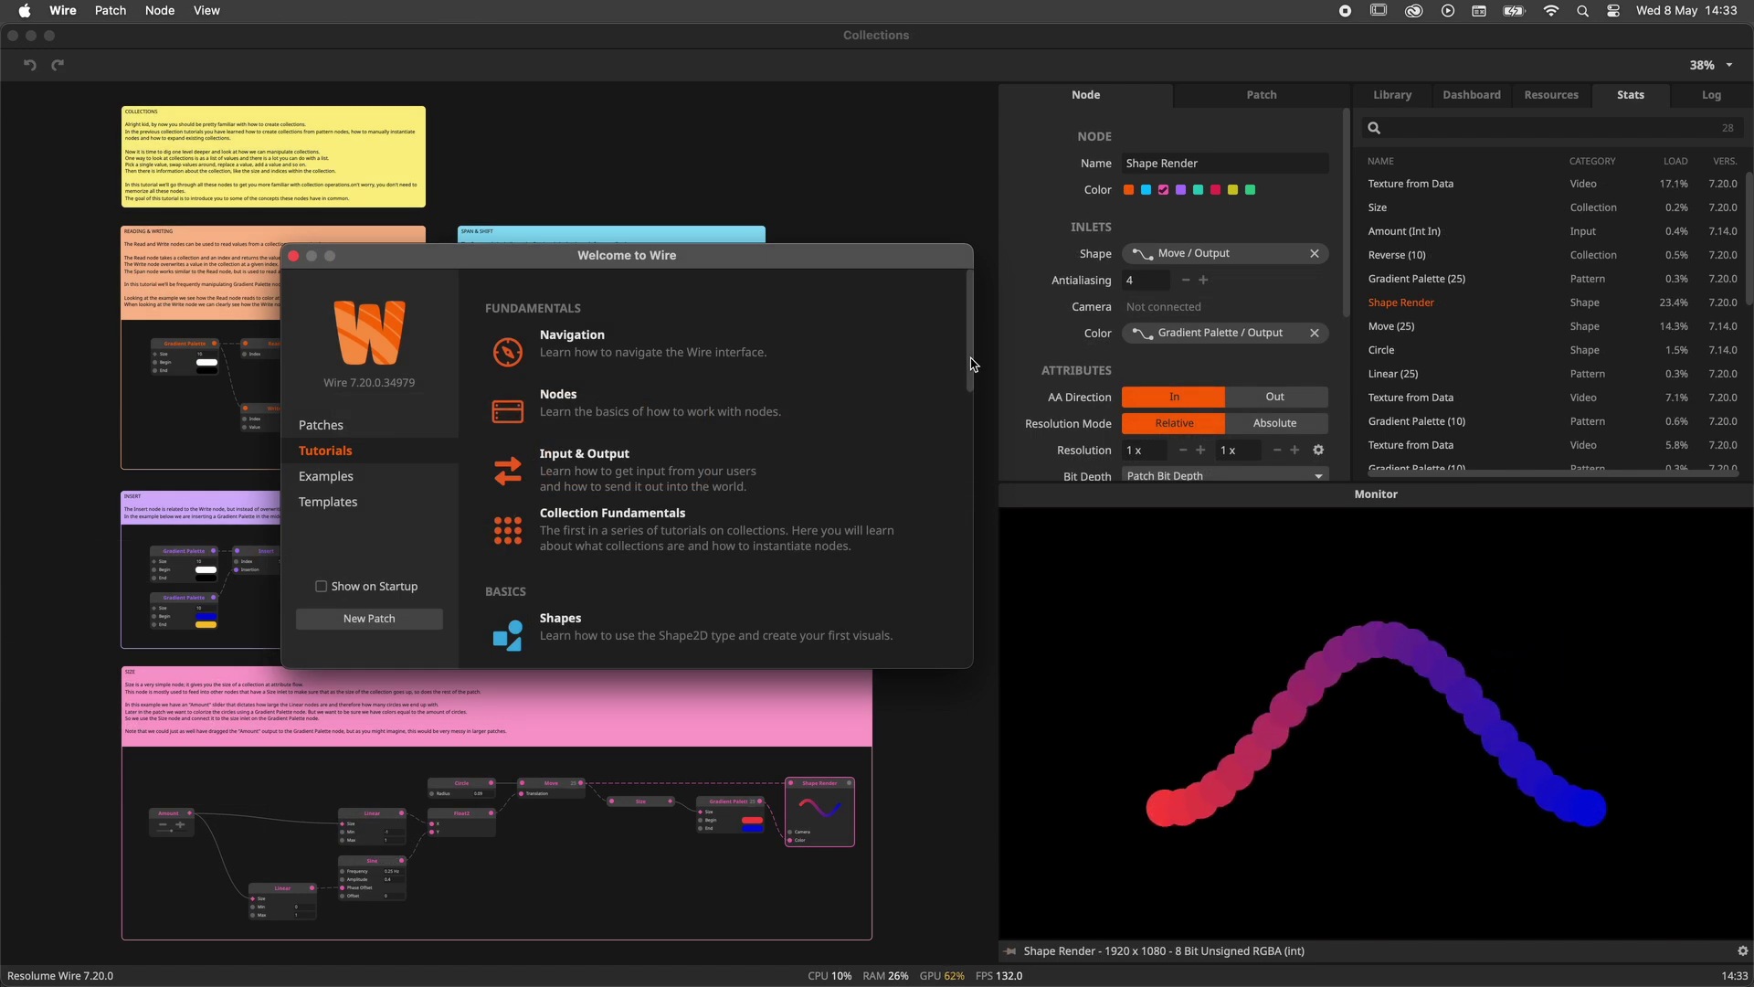
Scroll the Tutorials list down to the Advanced section with Mesh2D and Advanced Collections
drag(971, 365, 977, 639)
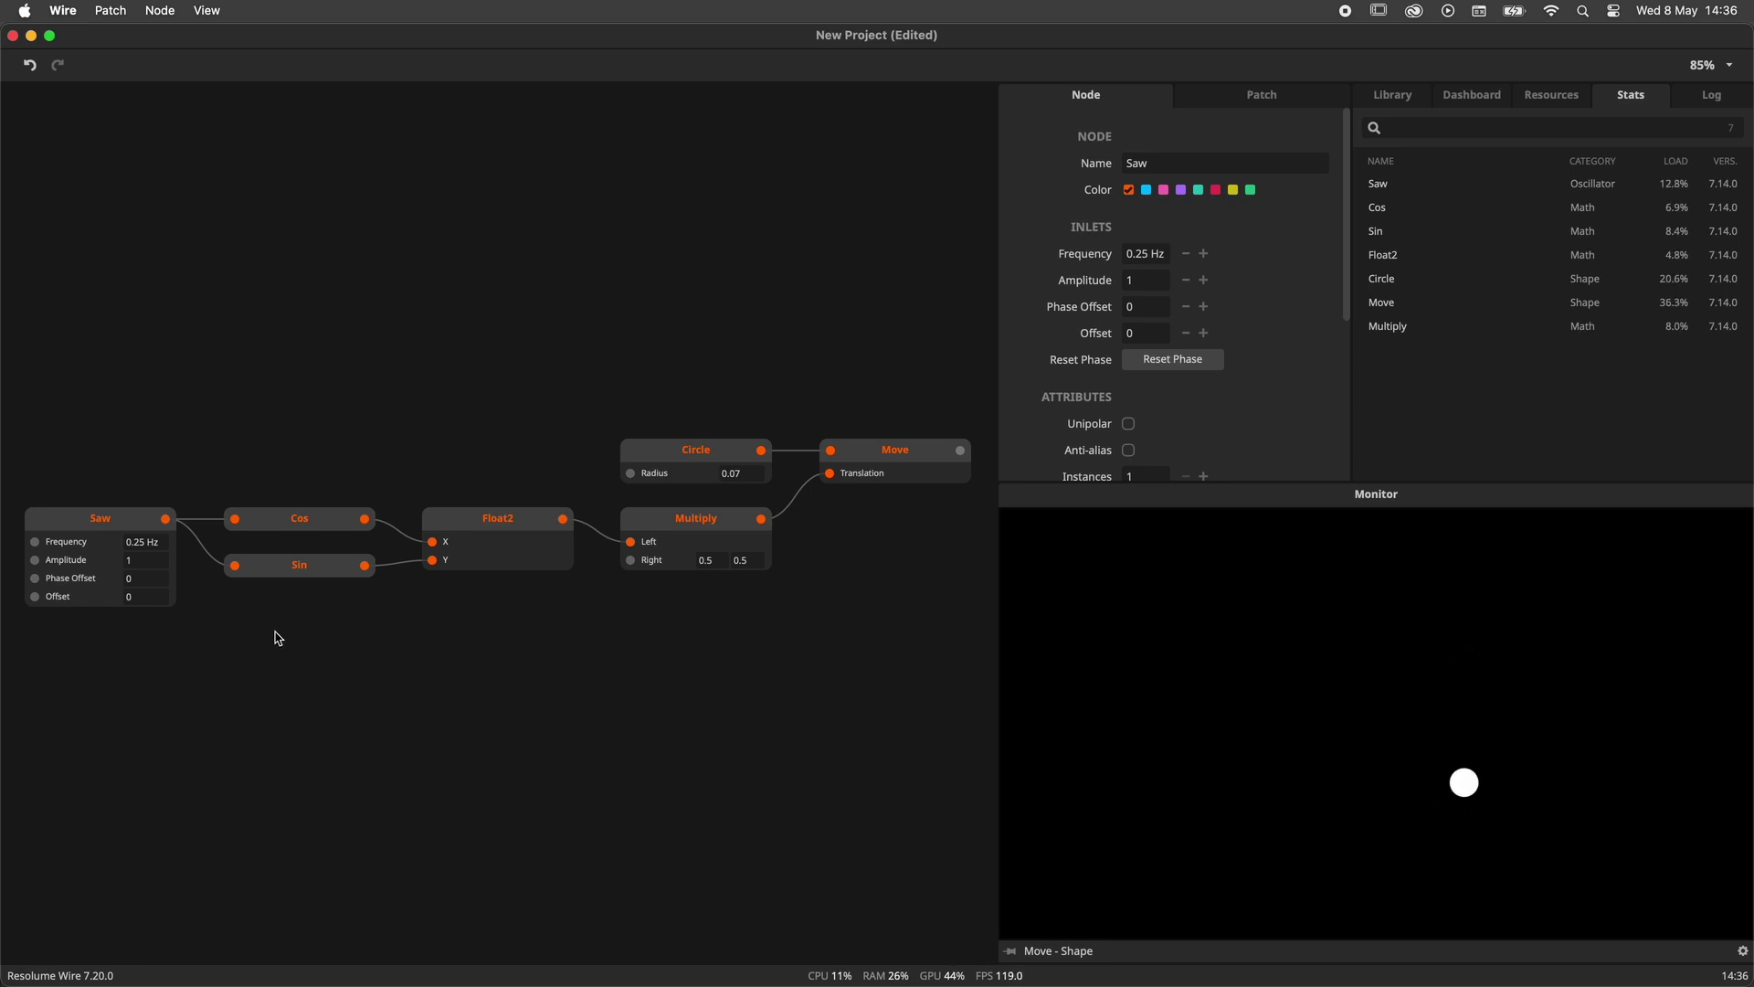
Enter 'pi' as the Saw node's Amplitude, making it 3.141593
click(155, 571)
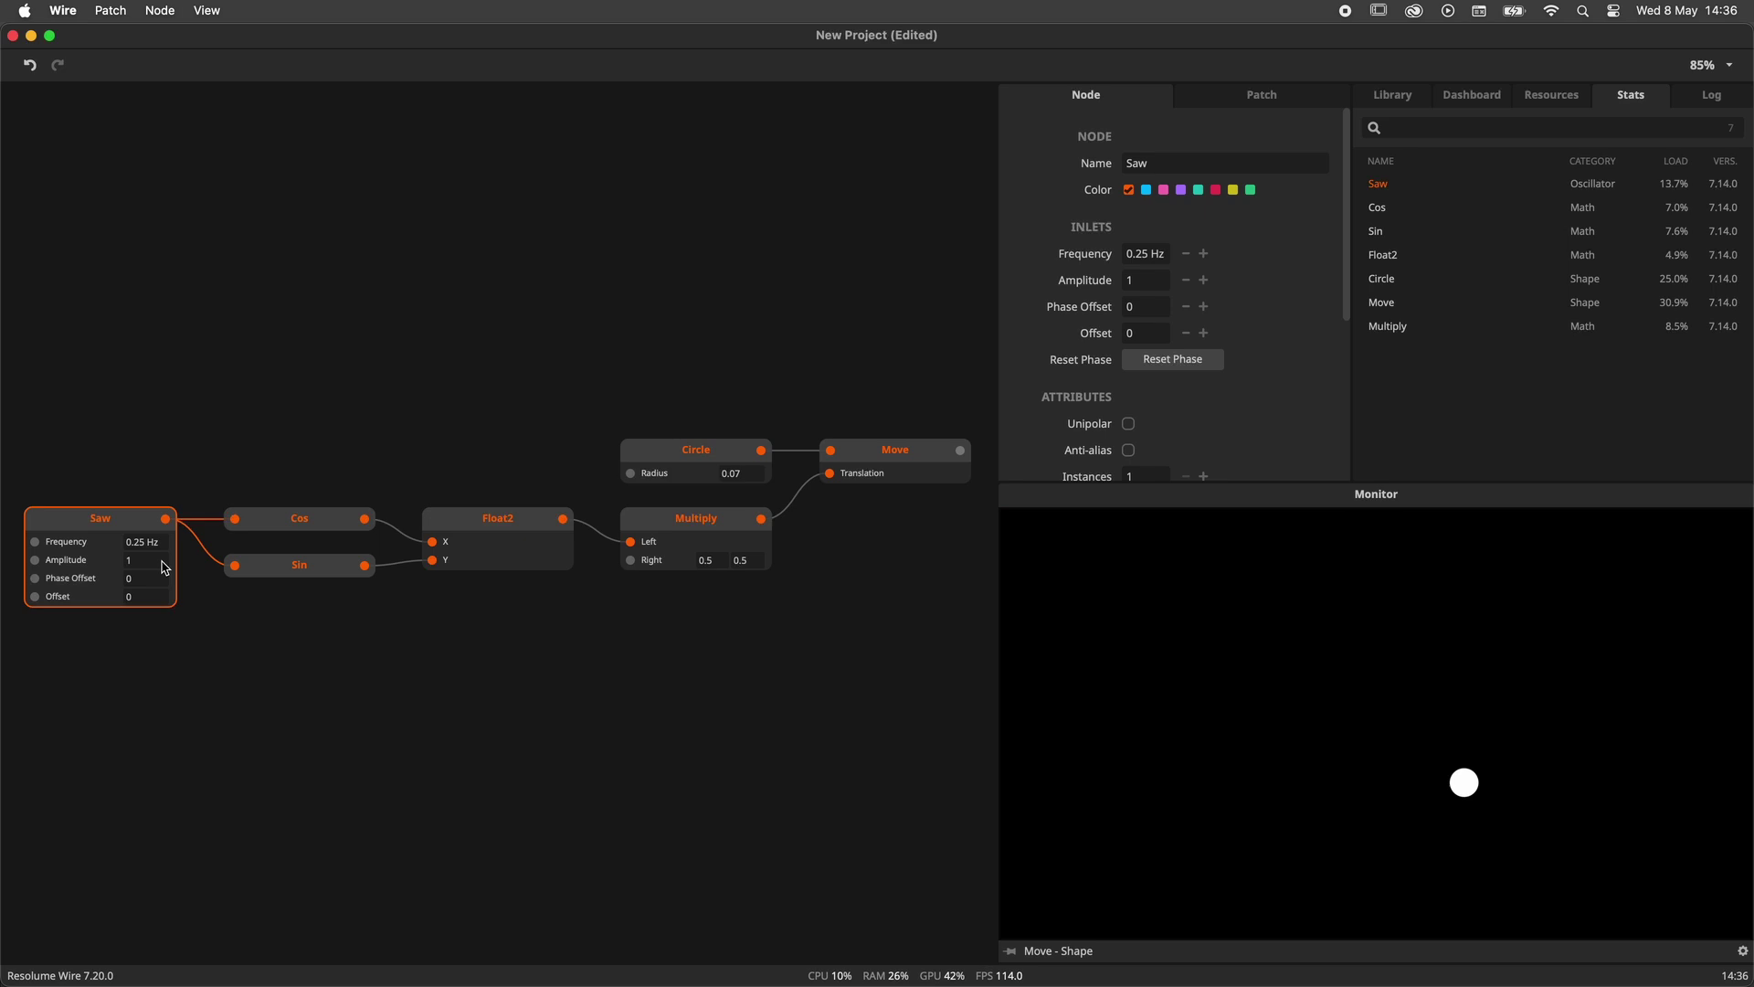
click(164, 568)
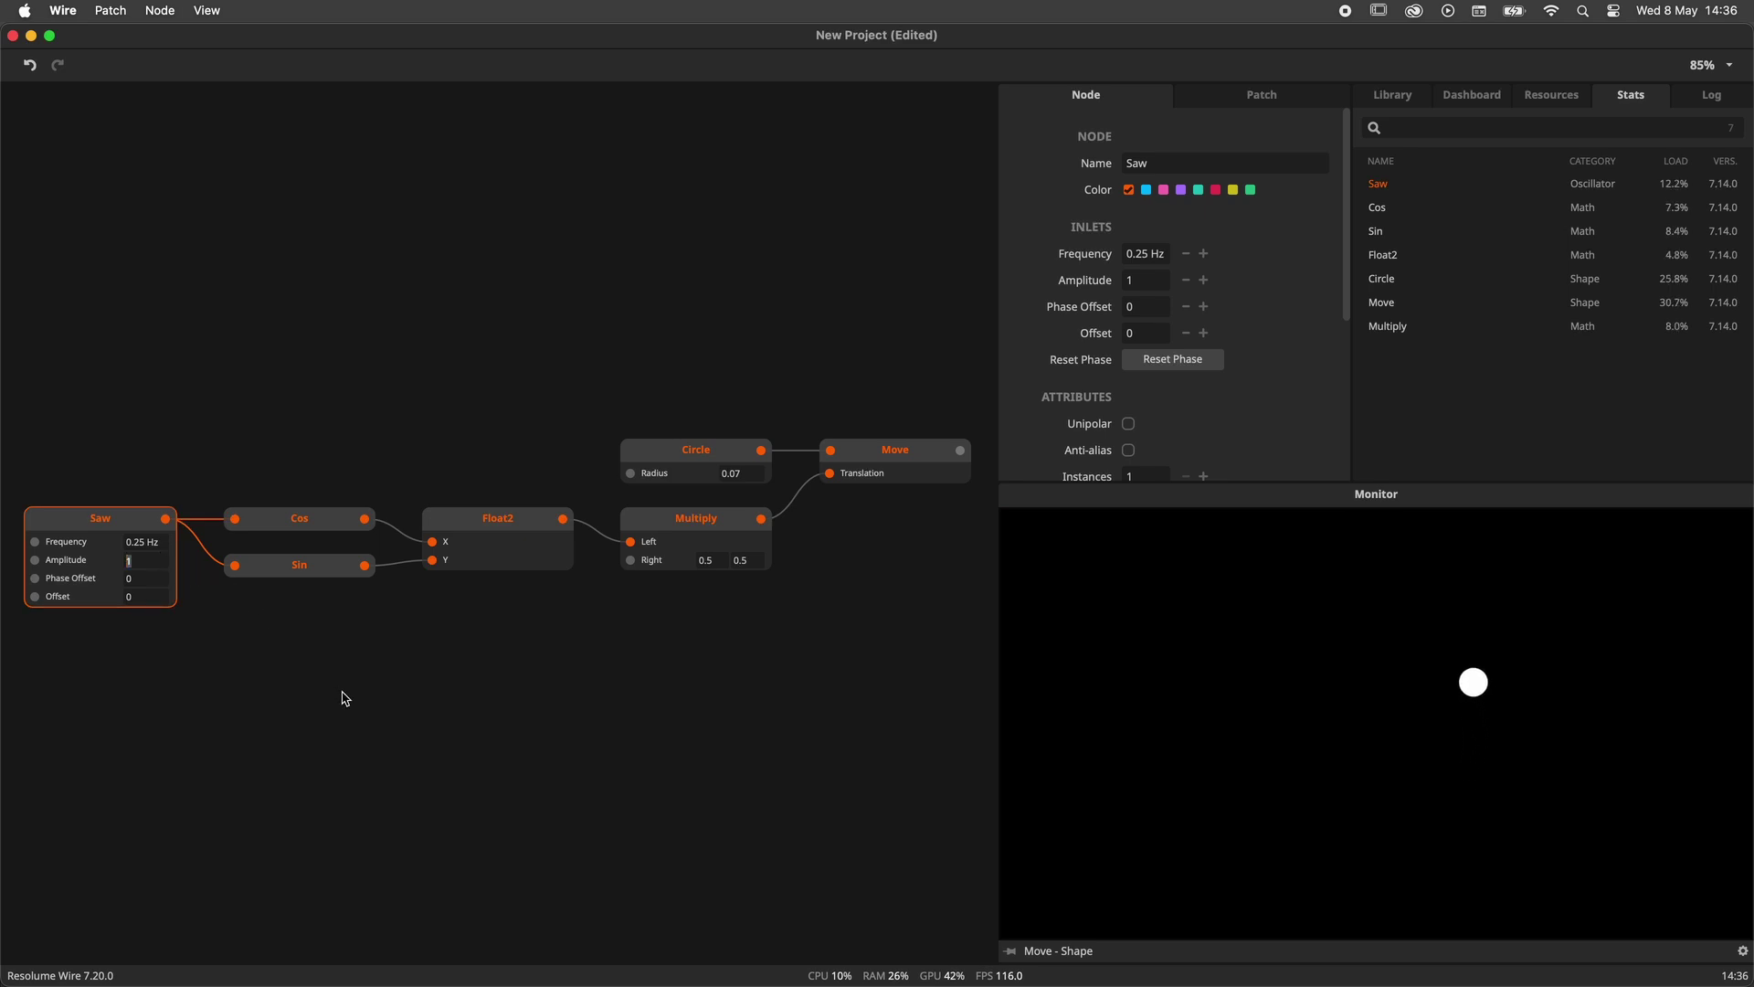
text(pi)
key(Return)
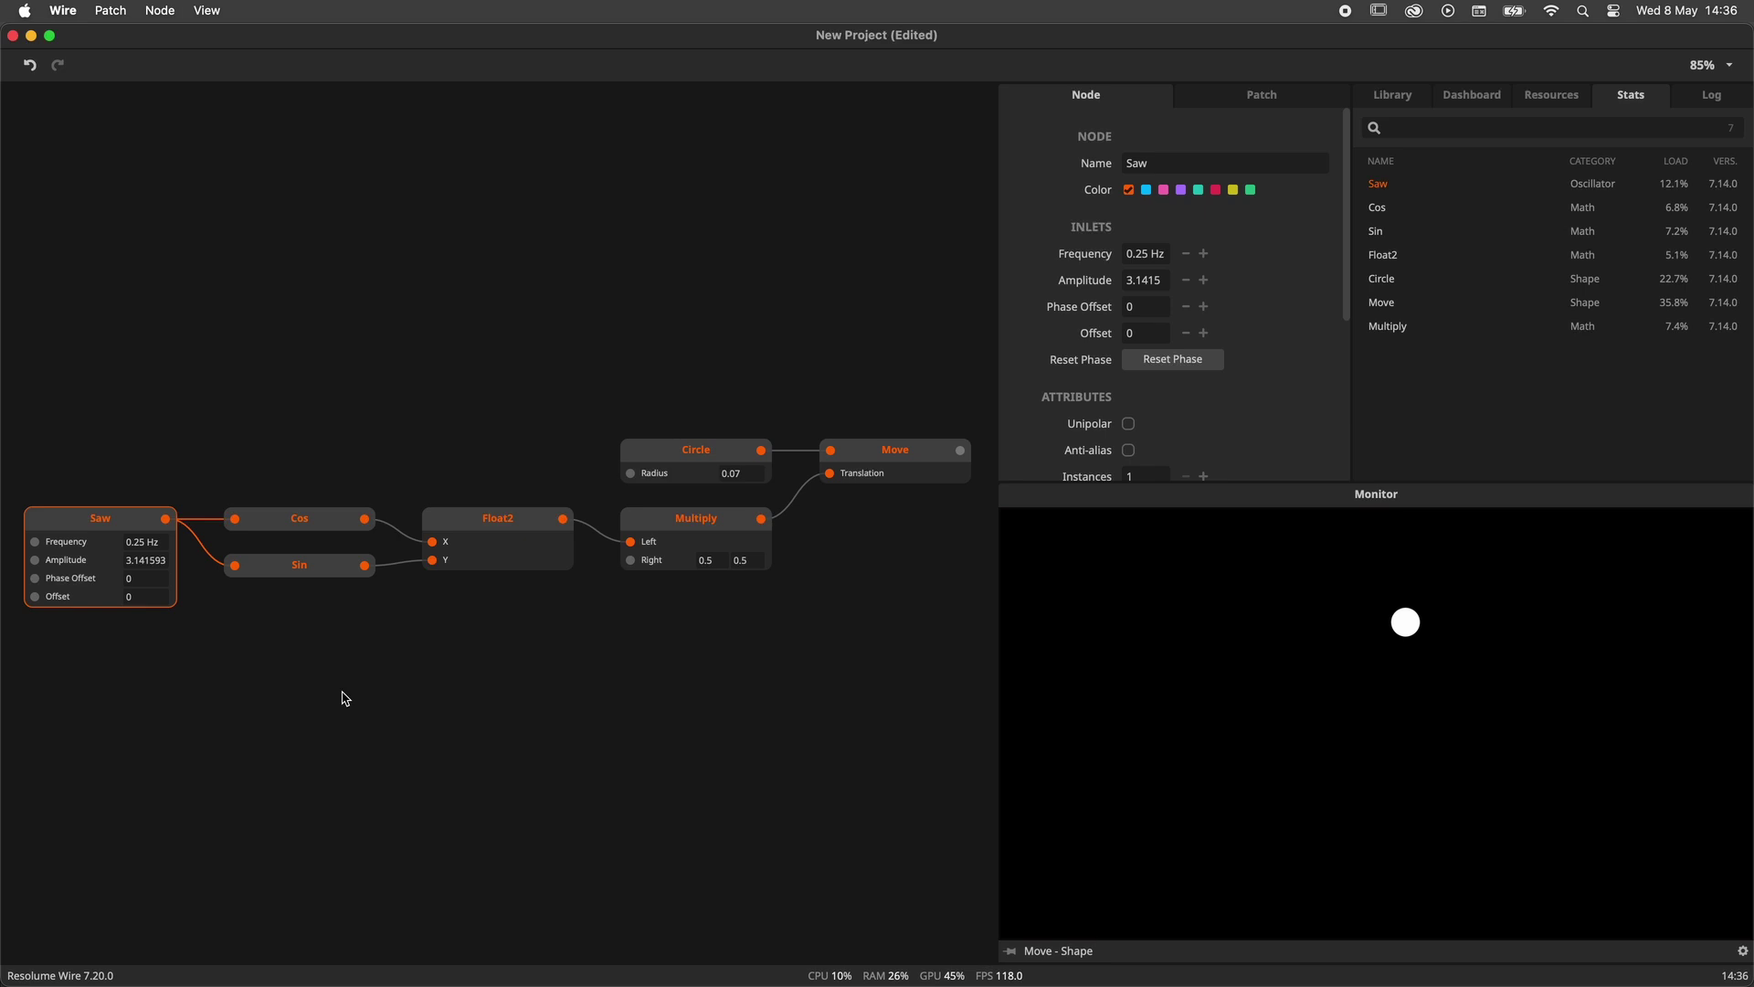